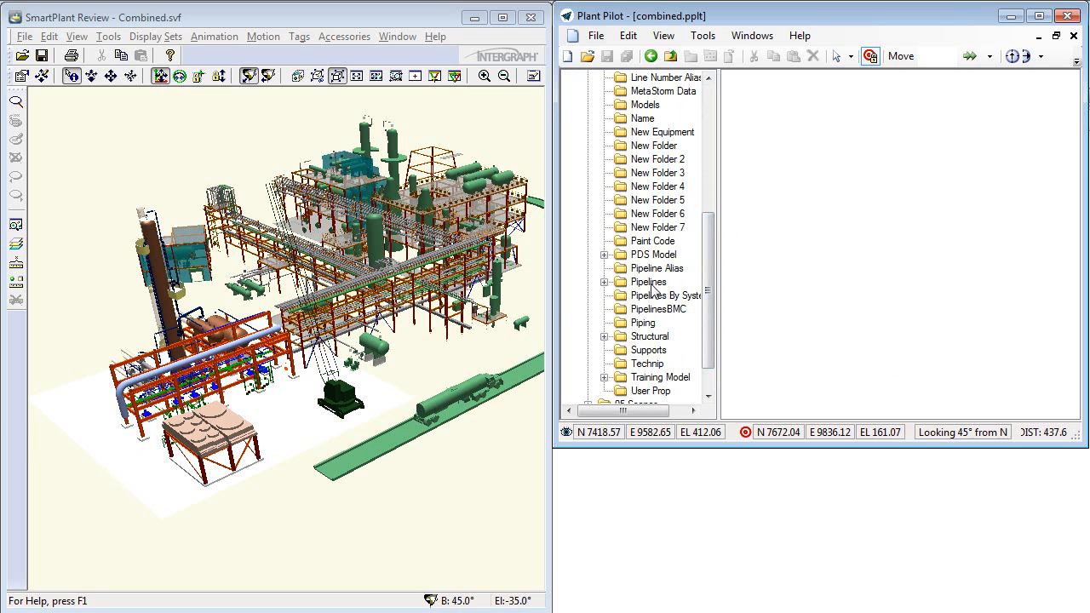
- Create a new parts list for pipeline 03-BFW-2001
right_click(732, 123)
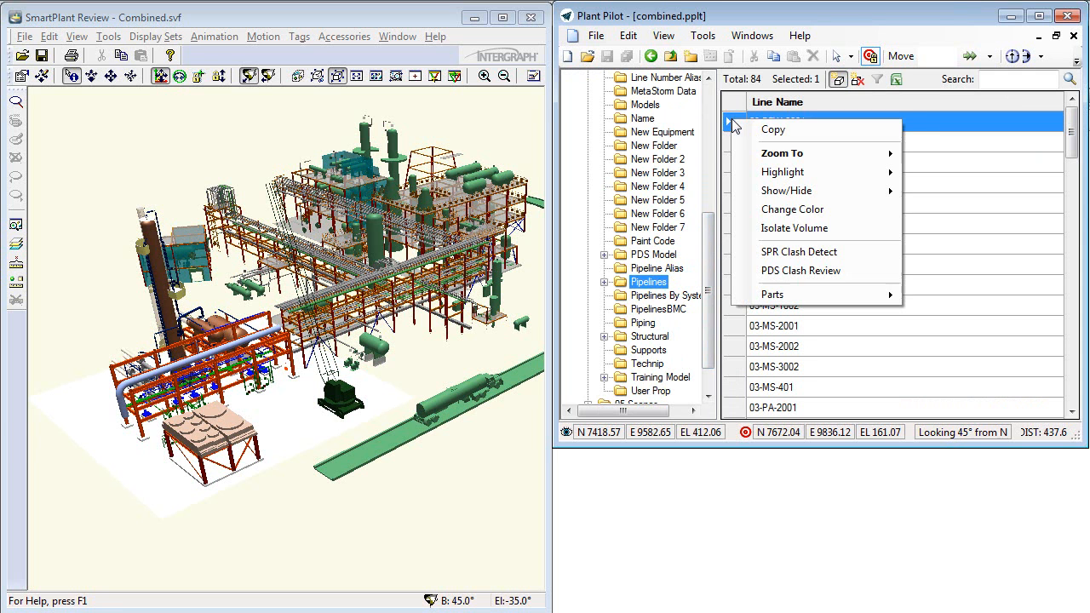
mouse_move(809, 300)
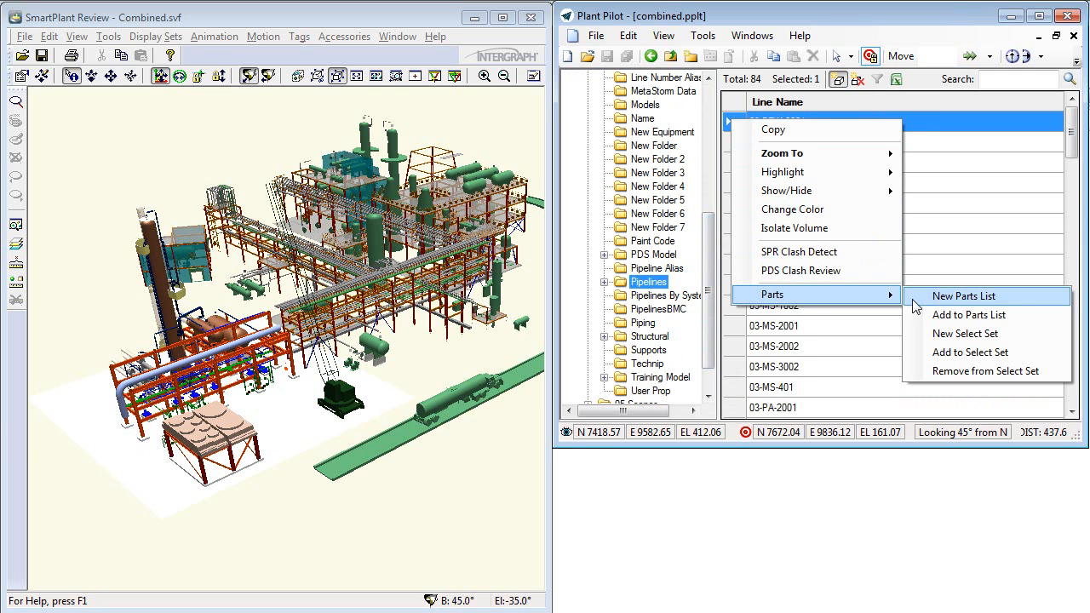
click(945, 298)
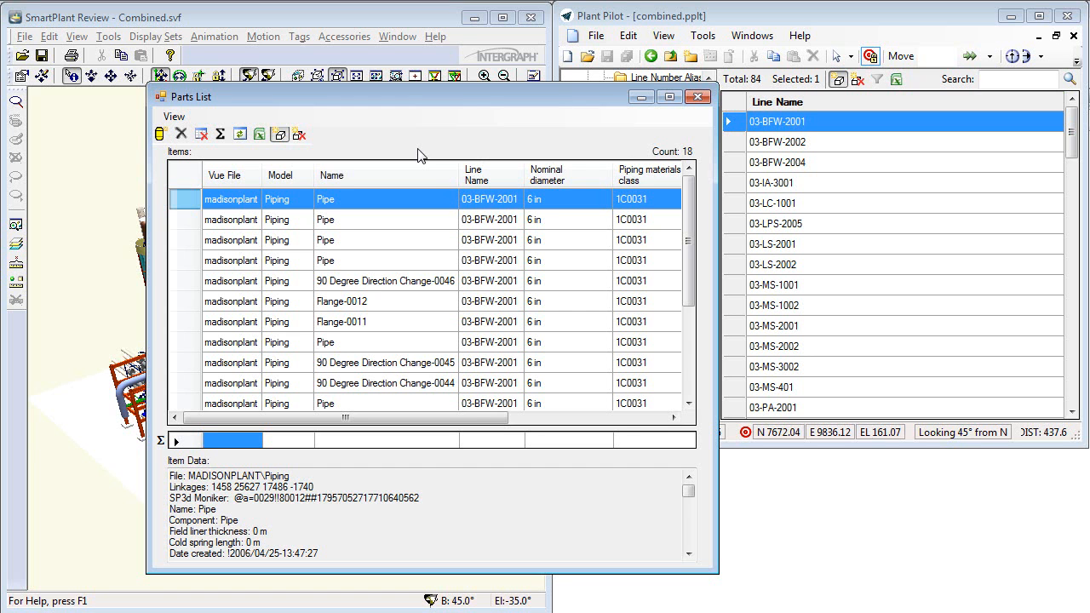
- Export the parts list's structure to Excel to create a template
click(260, 139)
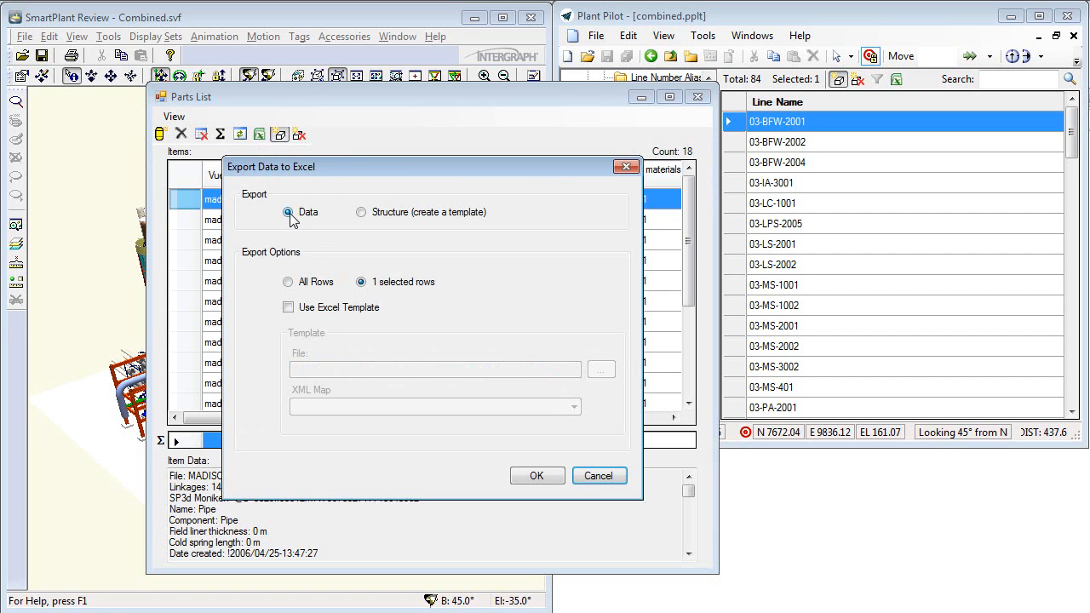
click(362, 213)
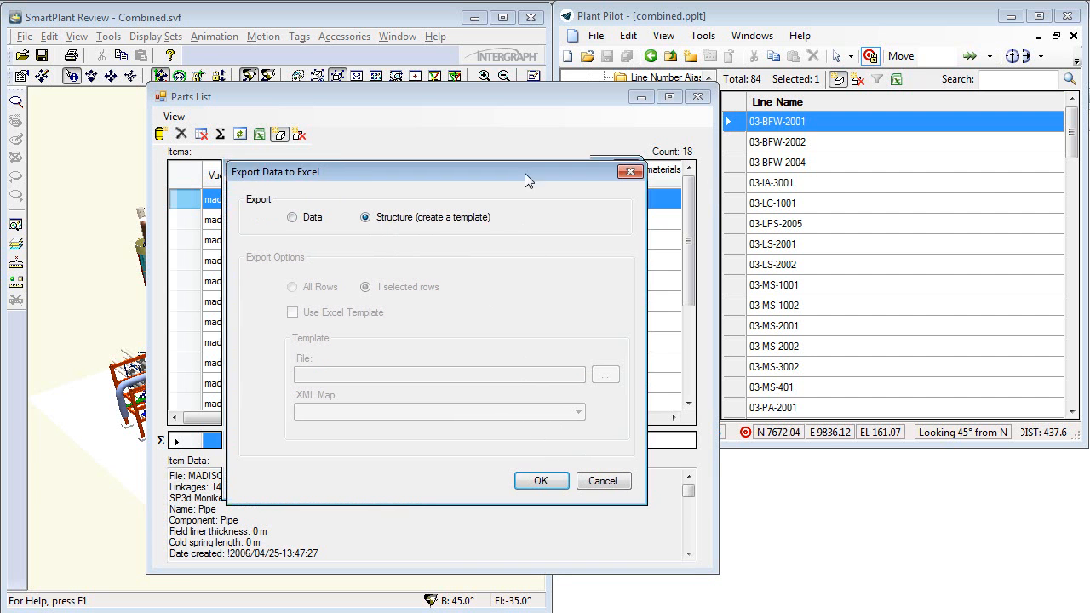
drag(518, 167, 653, 286)
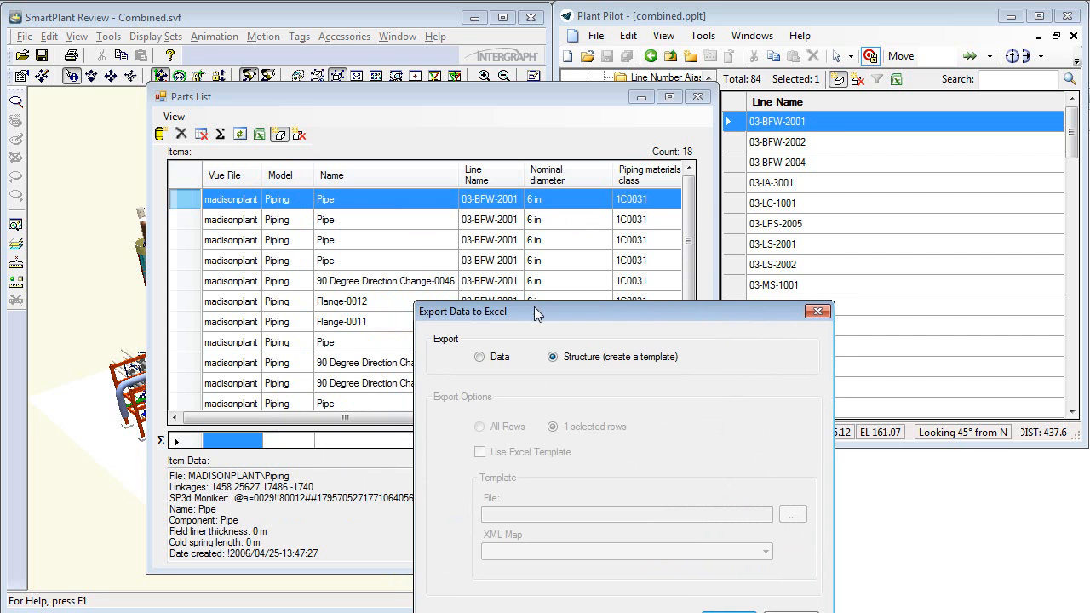
drag(534, 311, 448, 232)
click(642, 543)
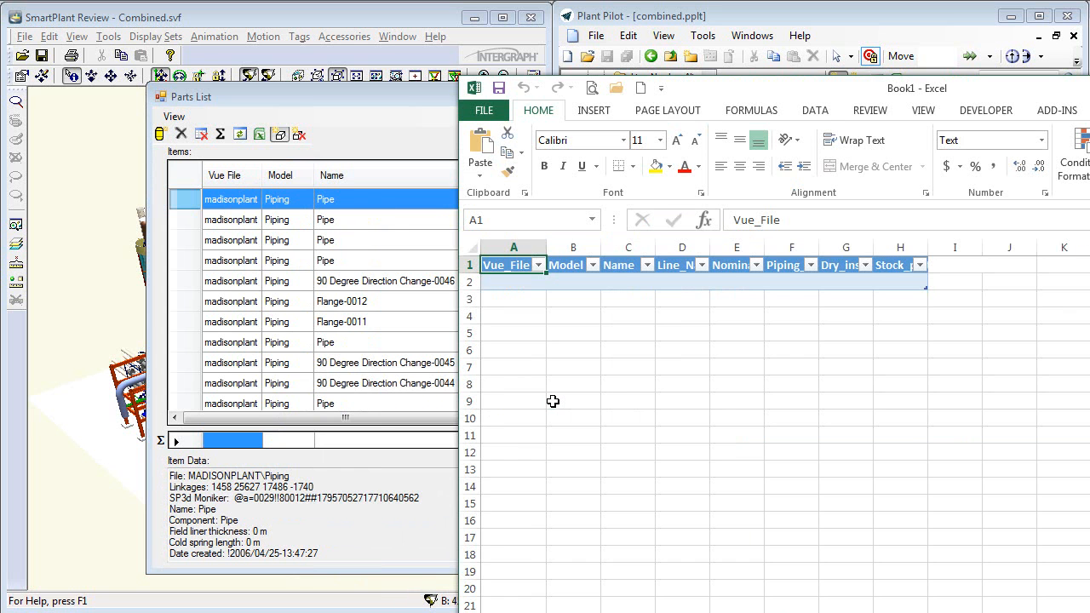
- Show the XML source of the new Excel workbook and examine the Parts List Map elements against the table columns
drag(741, 88, 421, 48)
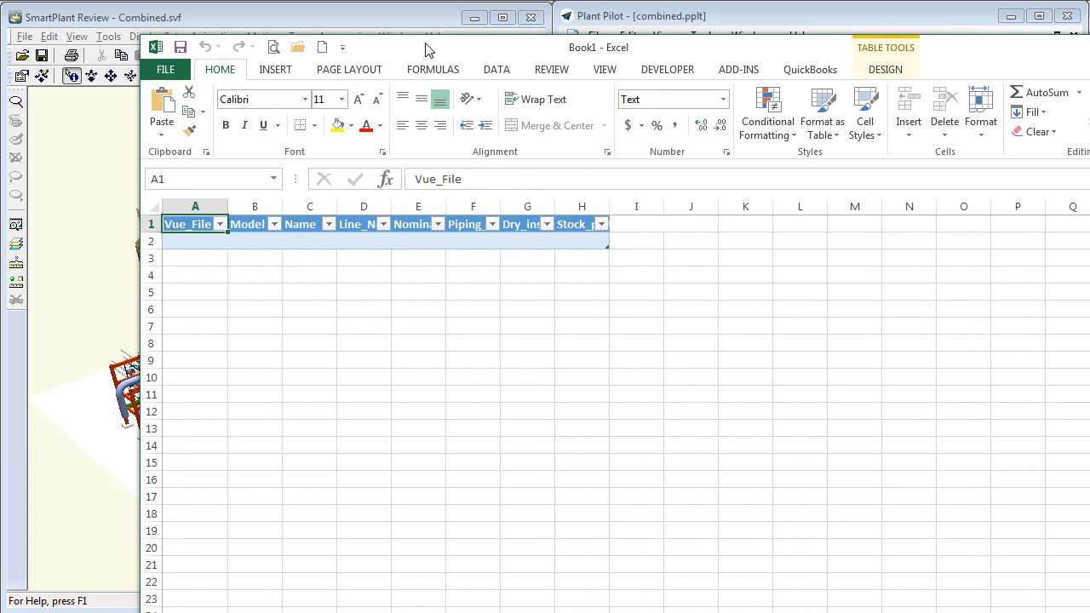
click(667, 70)
click(614, 111)
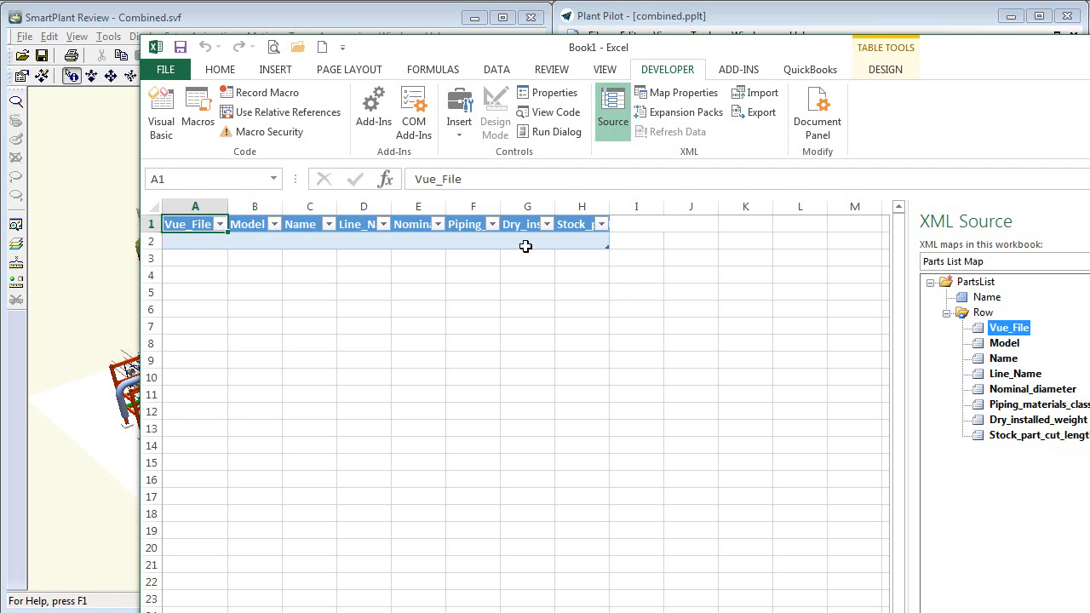
click(191, 240)
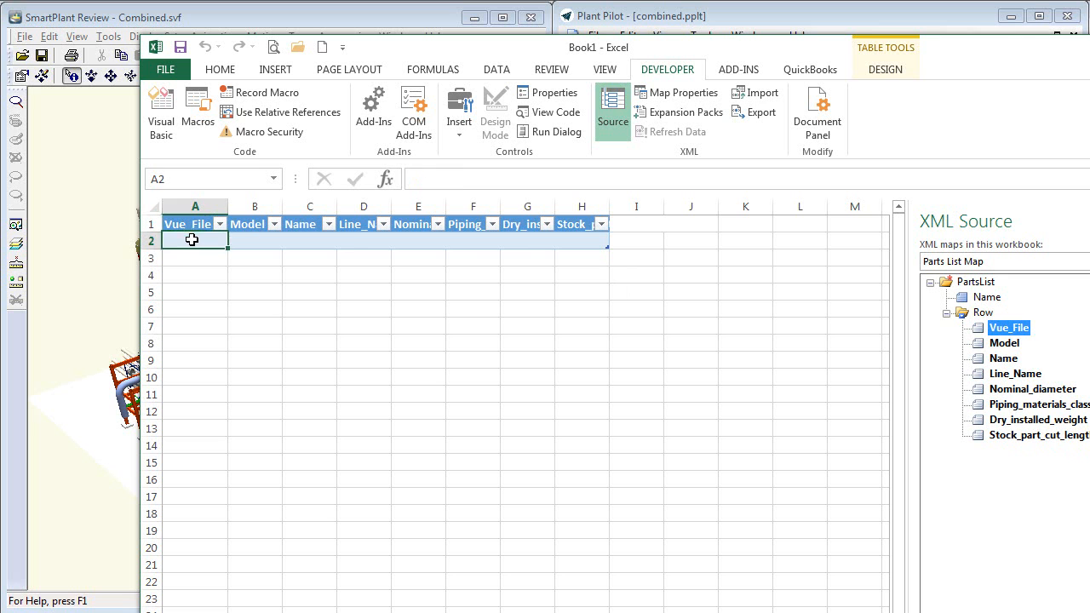
click(608, 235)
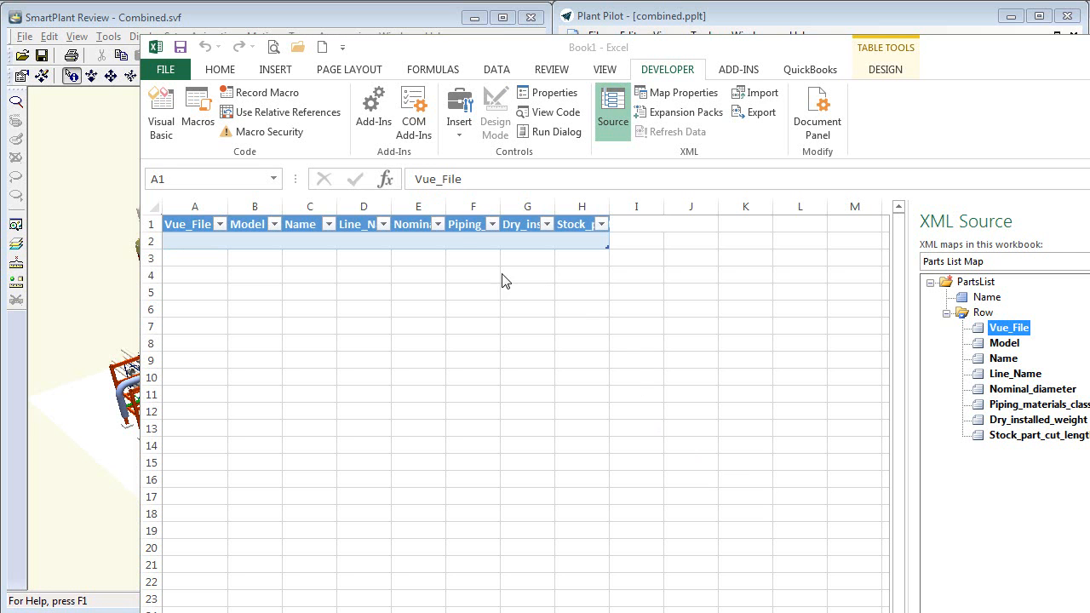
- Move the mapped table so it starts at cell D12, and select the empty range A1:F6 above it
click(459, 238)
drag(491, 241, 694, 432)
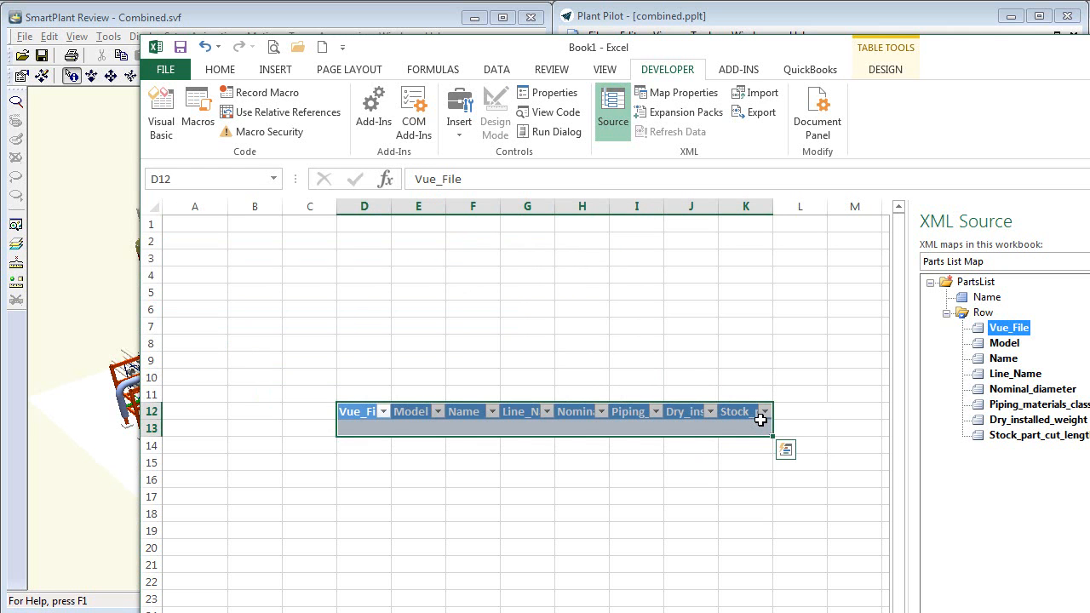
drag(199, 224, 493, 305)
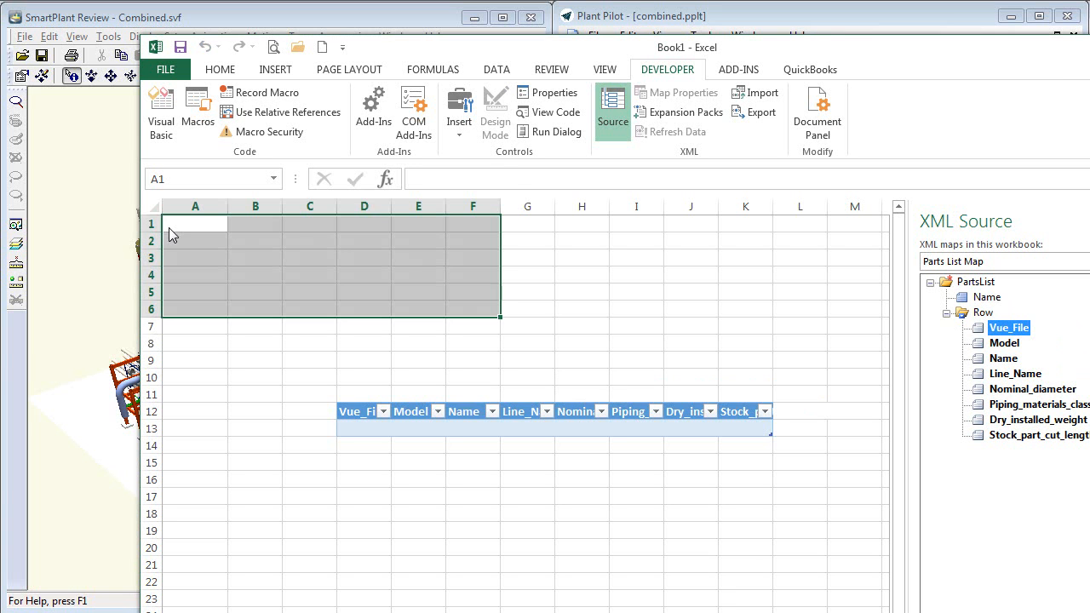
- Save the template as the macro-enabled workbook Piping Parts List New.xlsm in the ExcelExport folder, replacing the existing file
click(180, 47)
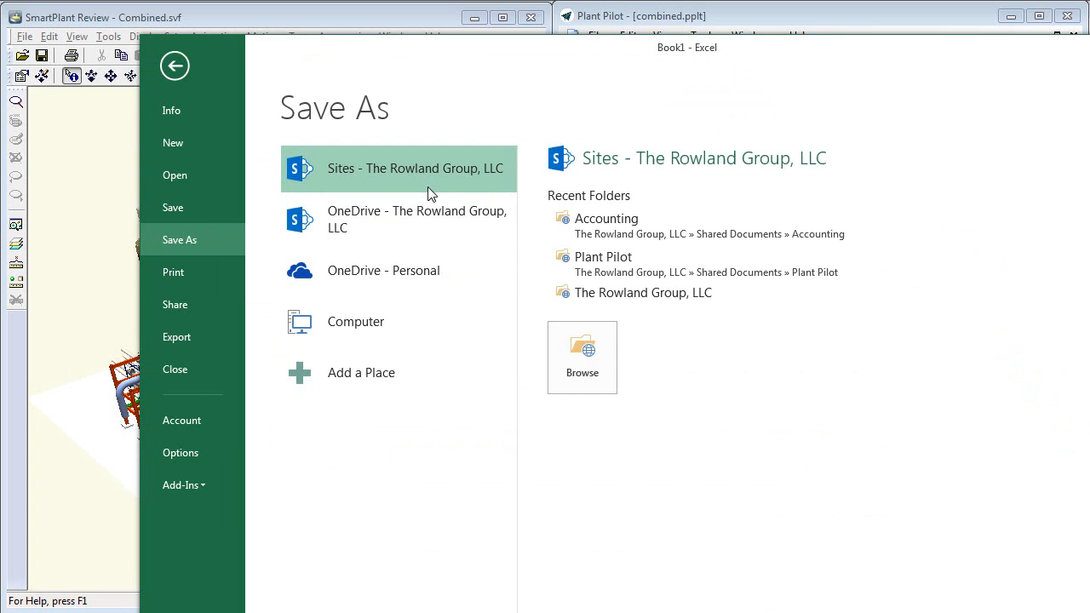
click(364, 332)
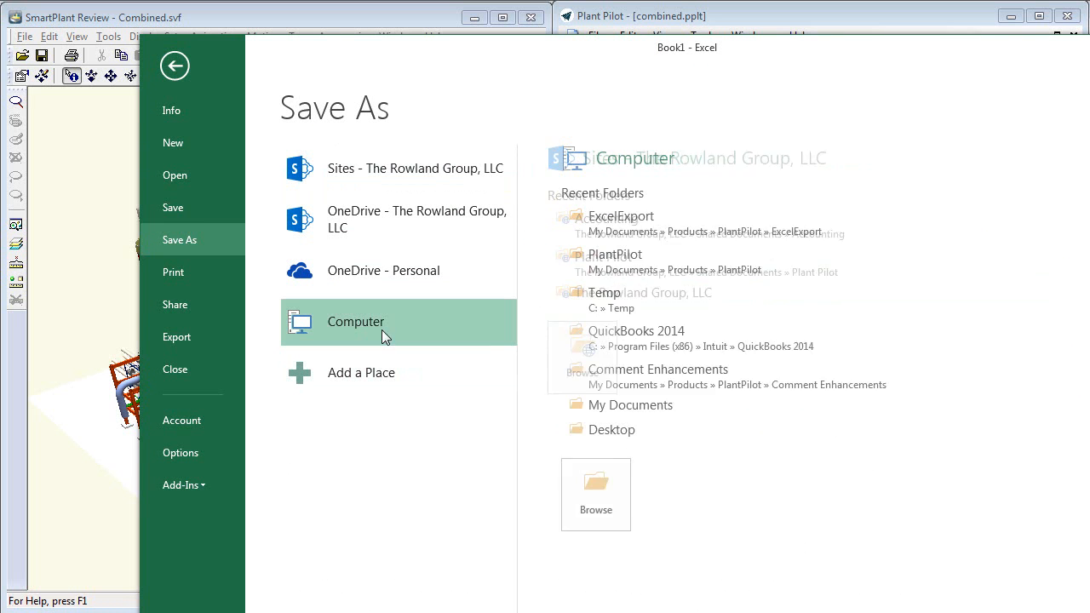
click(594, 503)
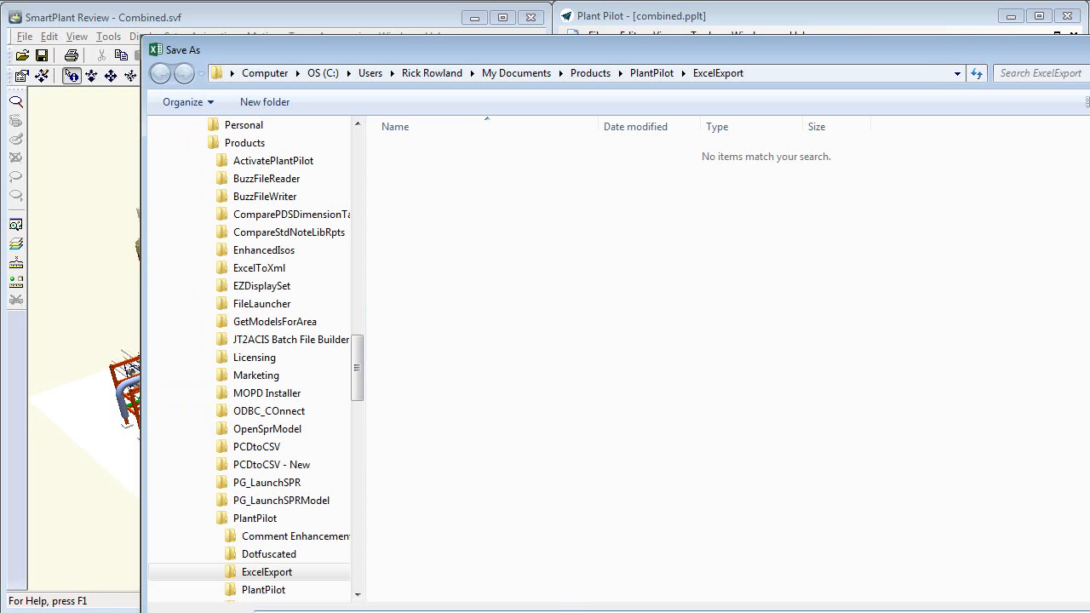
click(323, 606)
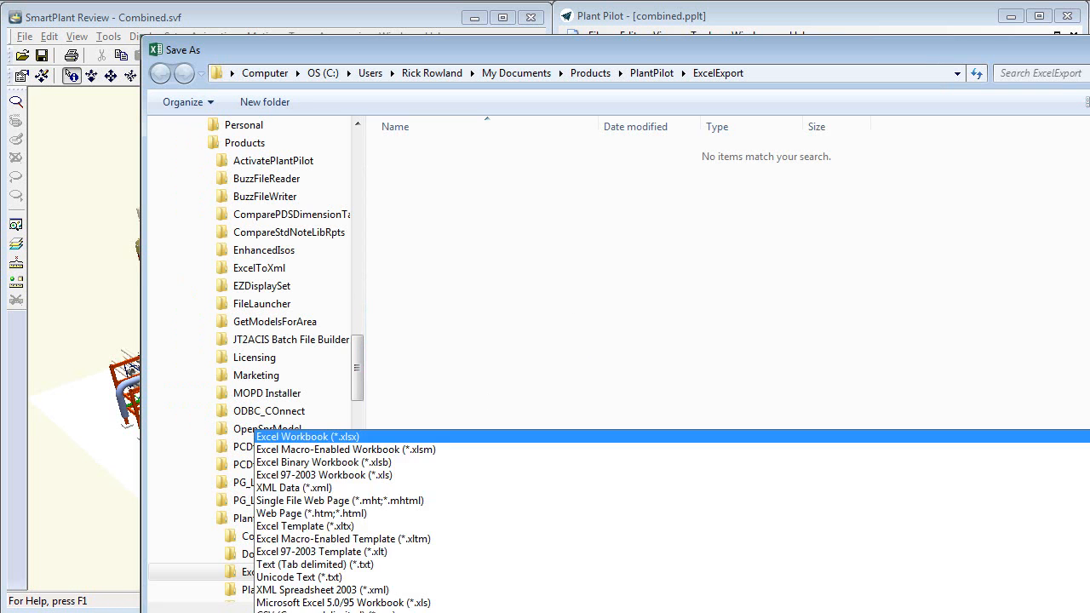
click(329, 293)
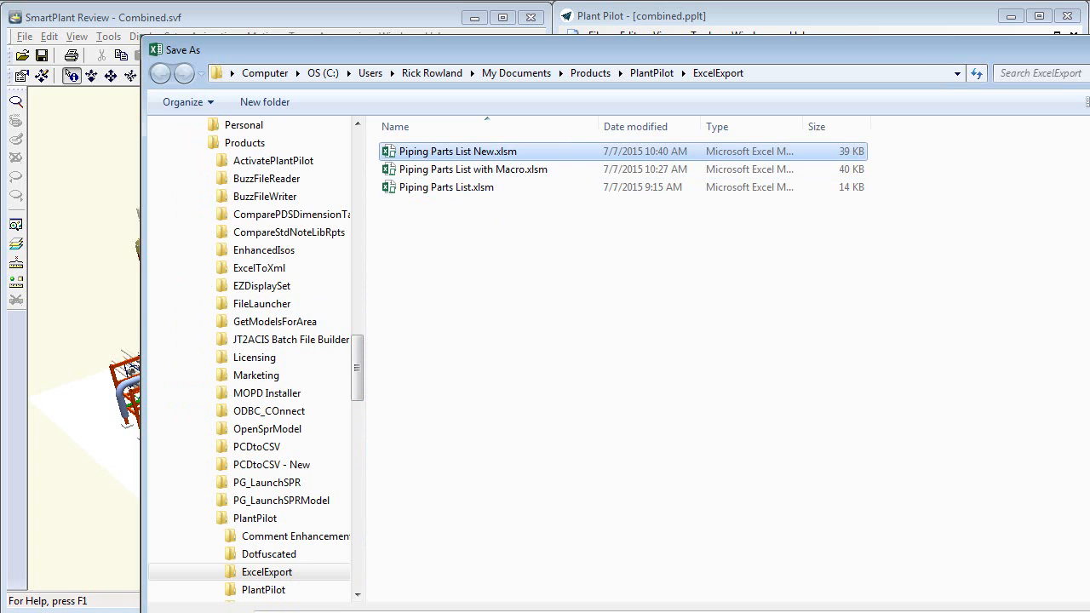
click(962, 611)
click(867, 457)
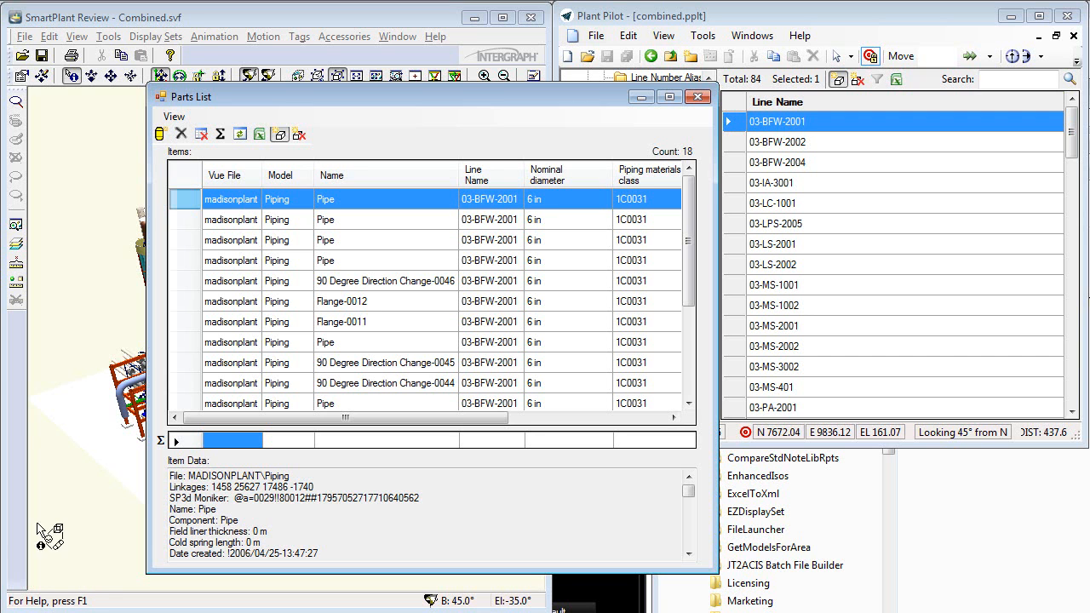
- Set up the parts list's Excel export for data with all rows, using an Excel template
click(259, 135)
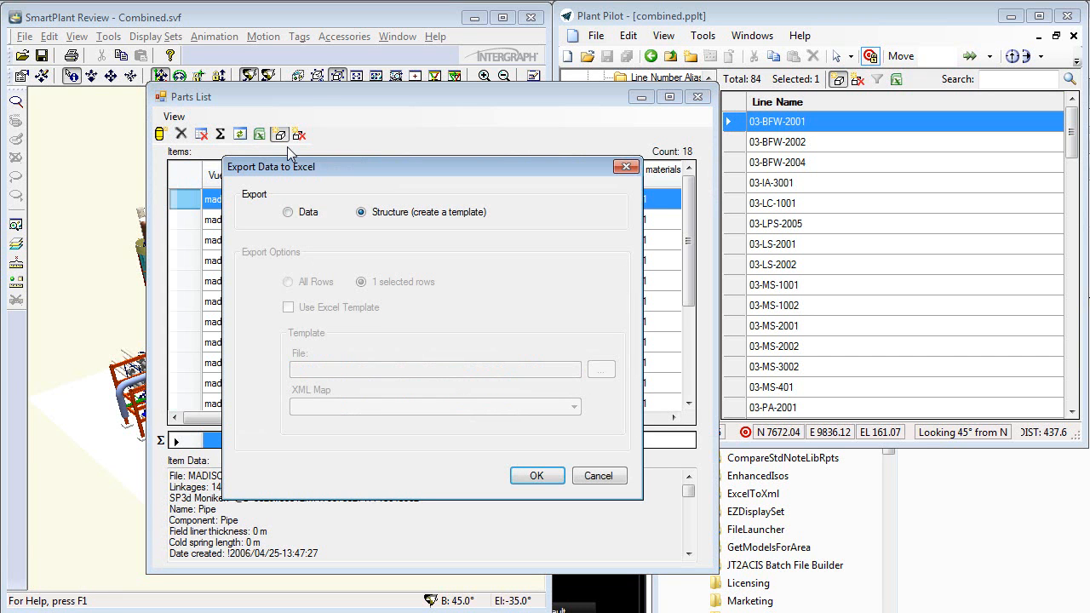
click(288, 213)
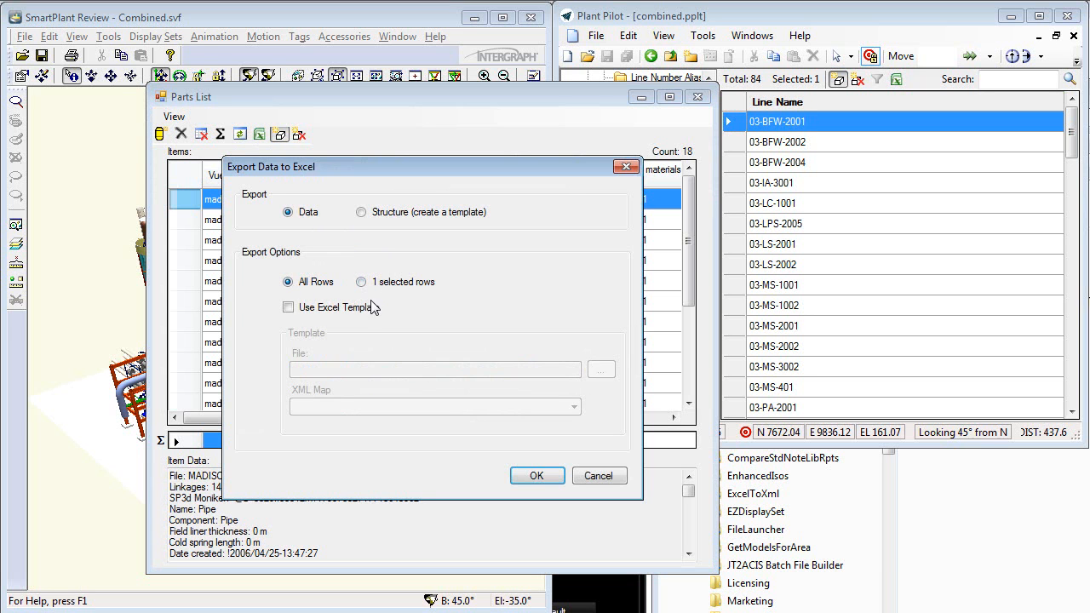
click(289, 310)
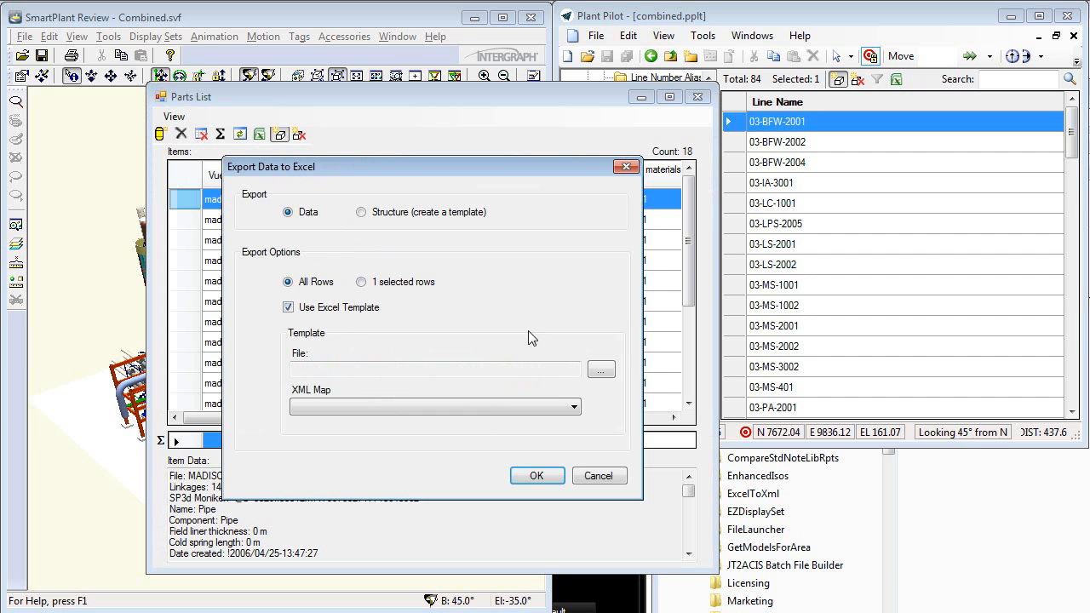
- Choose Piping Parts List New.xlsm from Products > PlantPilot > ExcelExport as the template and run the export with the Parts List Map
click(600, 370)
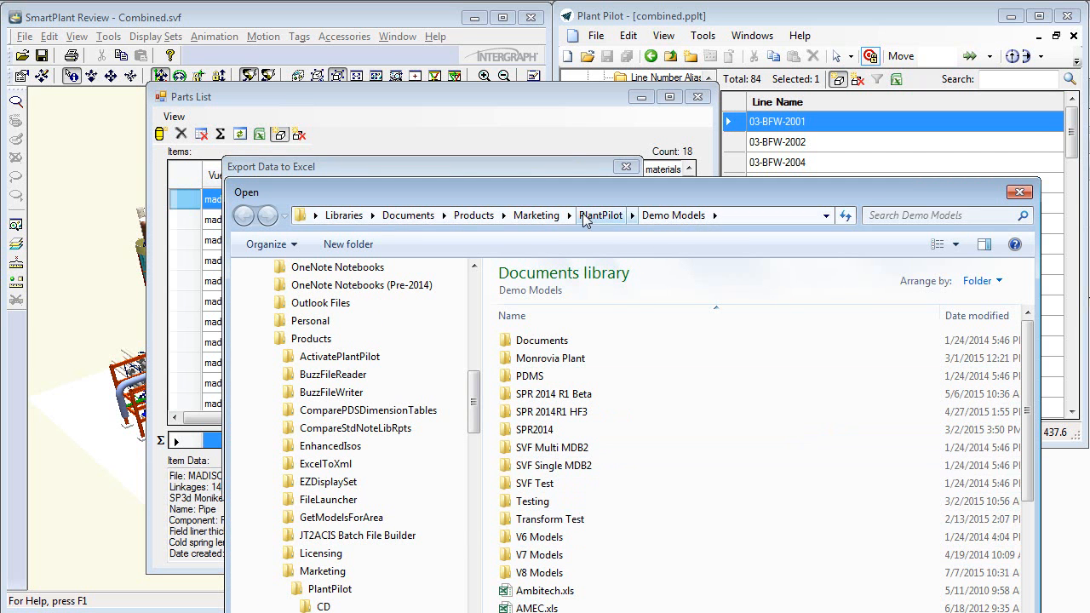
click(474, 215)
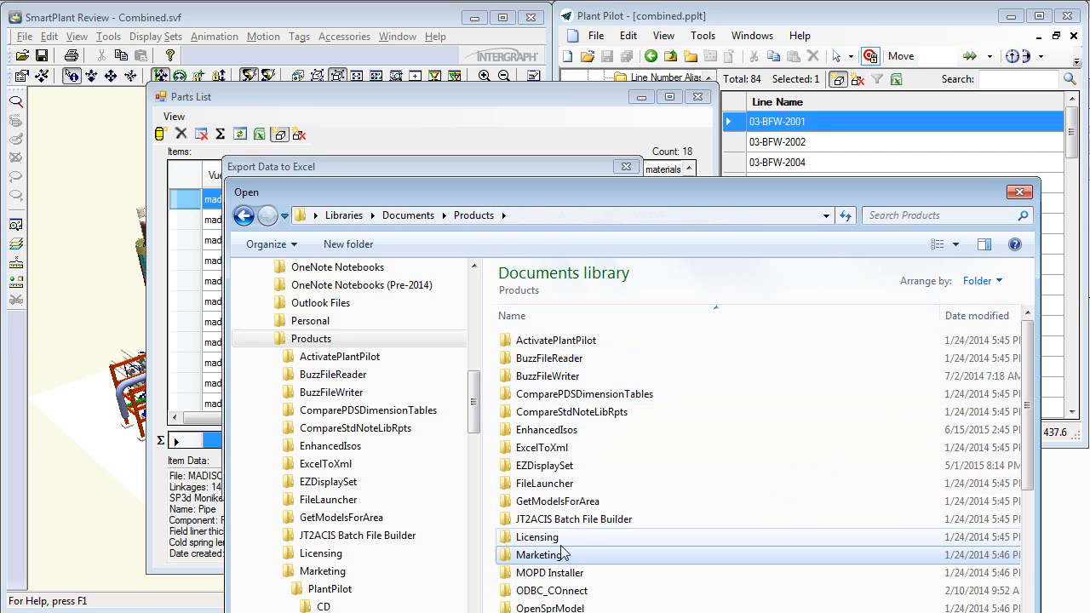
drag(1027, 449, 1032, 541)
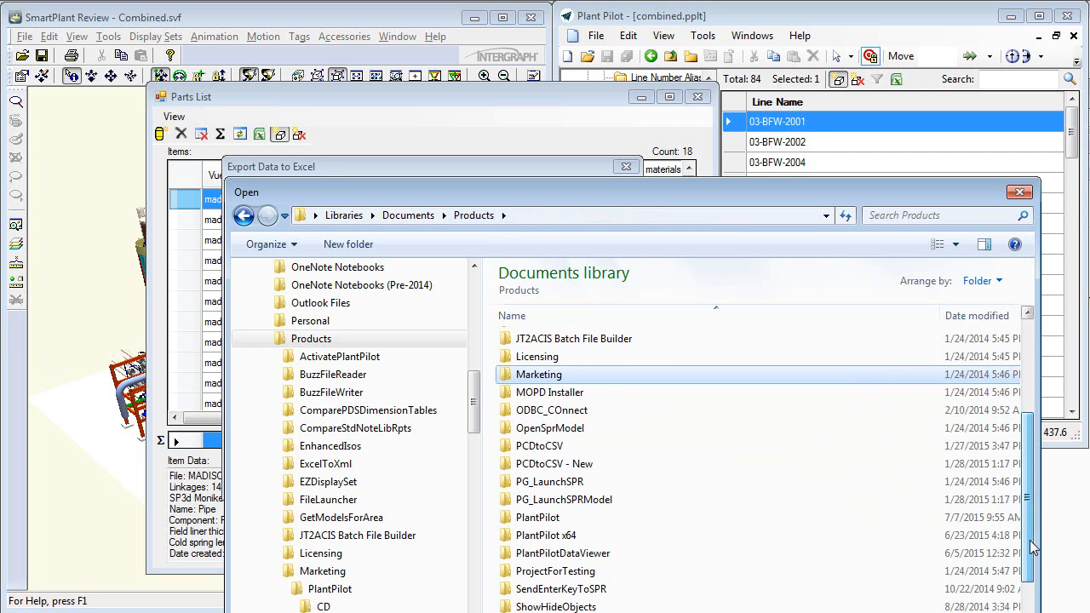
double_click(536, 516)
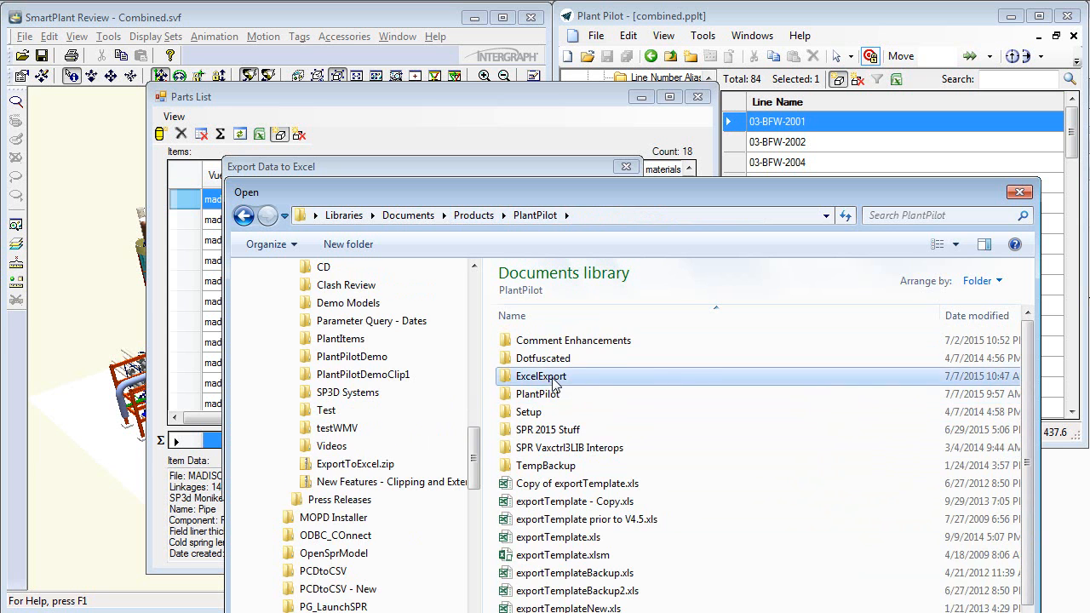
double_click(554, 377)
double_click(595, 341)
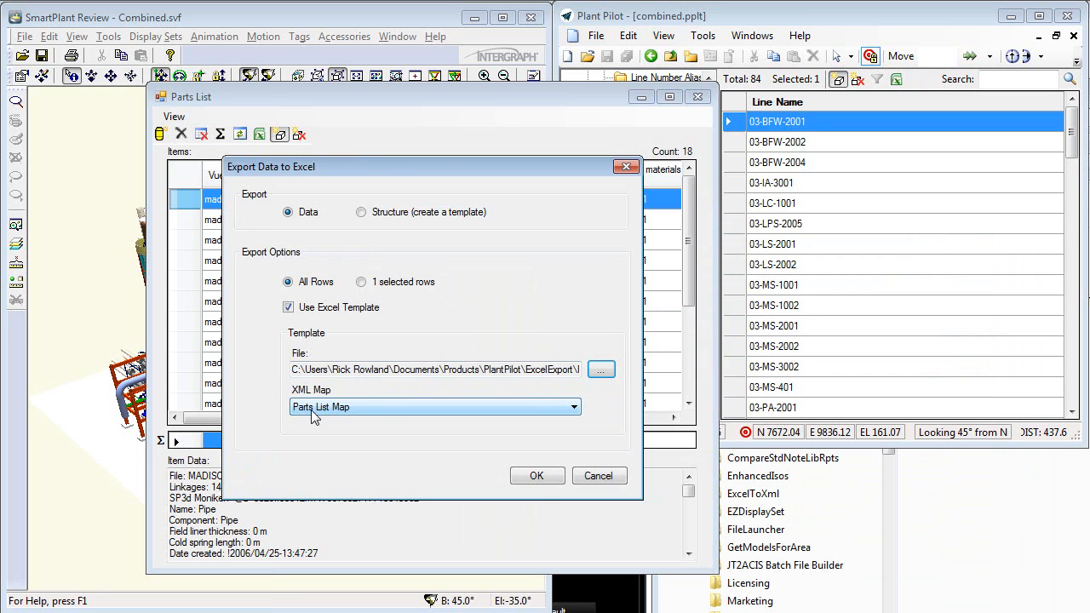
click(541, 479)
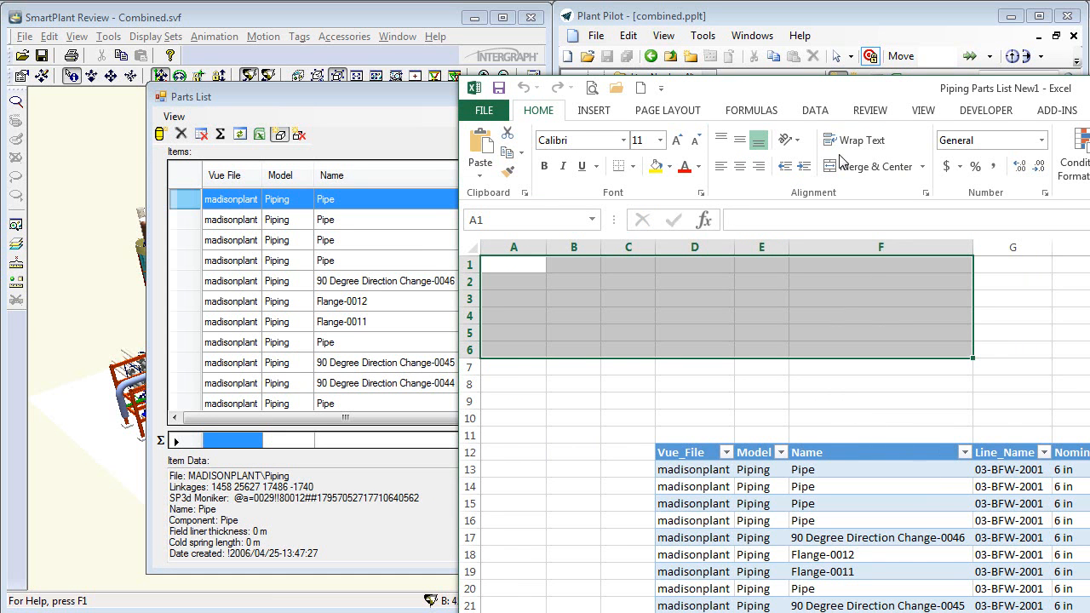
- Examine the exported piping parts table across its rows and columns in Excel, and close the workbook
drag(830, 87, 390, 18)
drag(1089, 612, 792, 591)
drag(609, 559, 681, 559)
drag(782, 422, 785, 477)
mouse_move(672, 567)
mouse_down()
mouse_move(702, 570)
mouse_move(608, 574)
mouse_move(654, 570)
mouse_up()
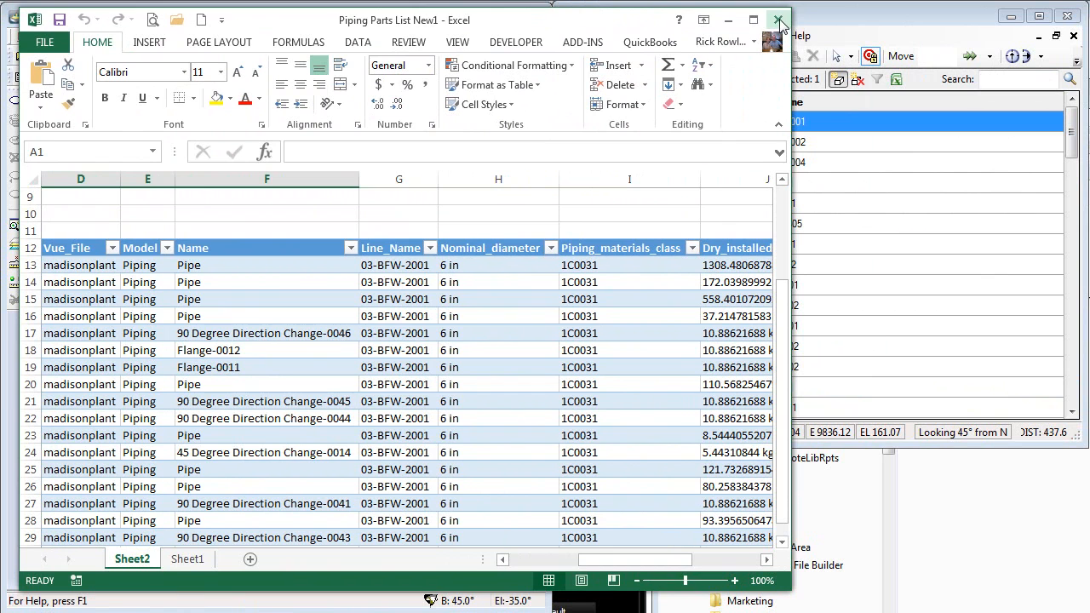
click(780, 24)
click(817, 475)
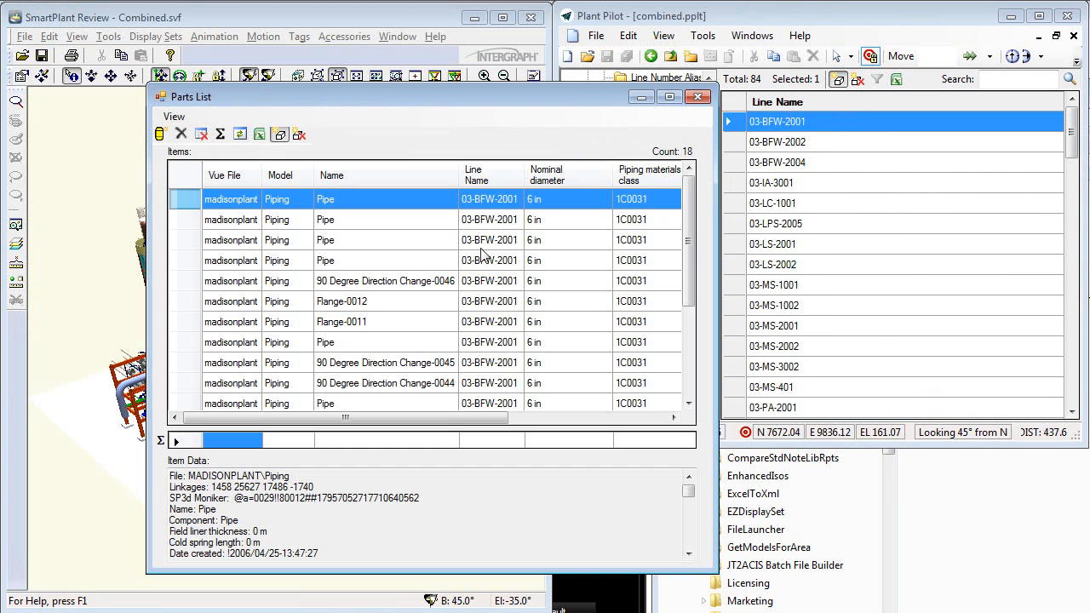
click(260, 135)
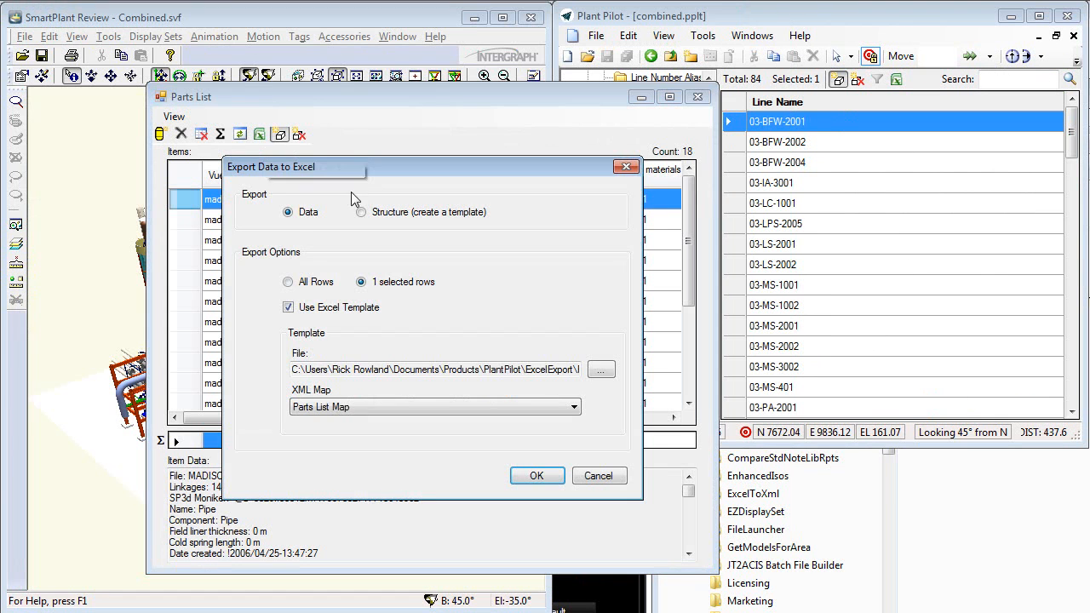
click(290, 308)
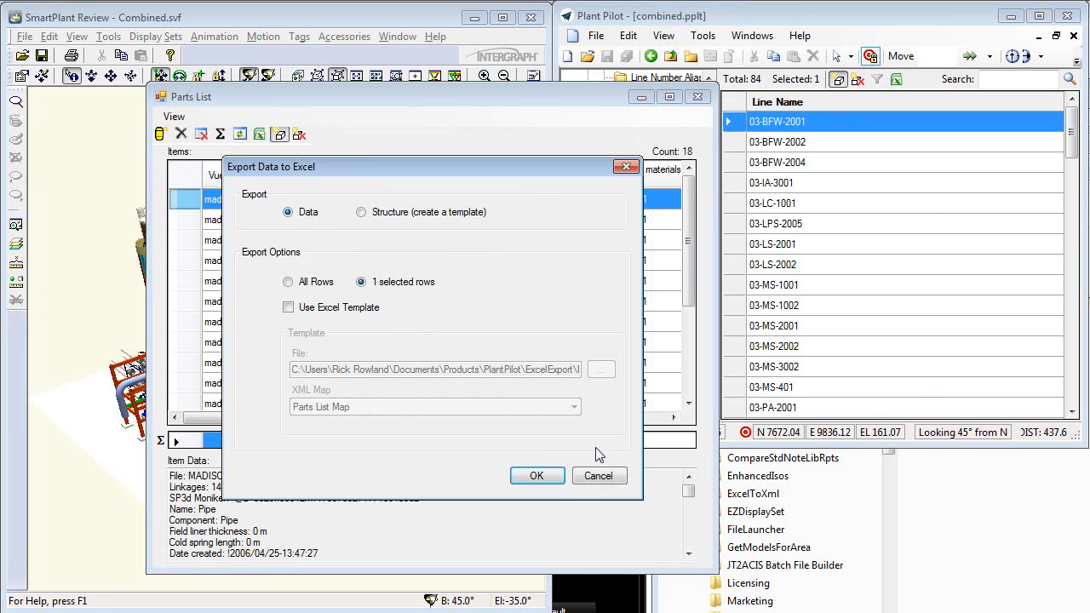
click(606, 480)
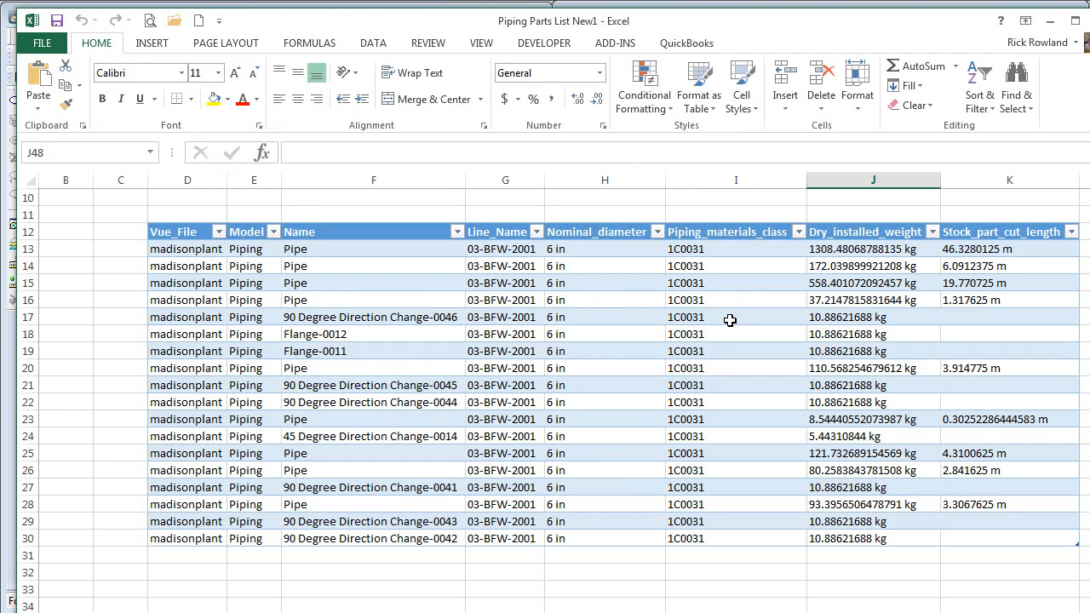
- Inspect the Dry_installed_weight column header and its first entry in J13 of the exported workbook
click(884, 233)
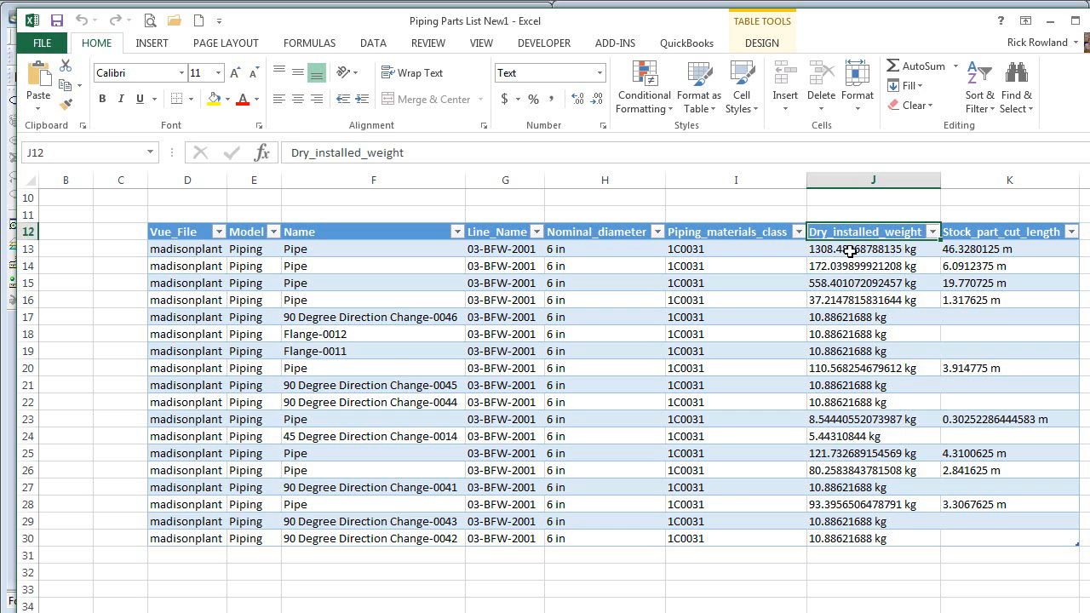
click(926, 249)
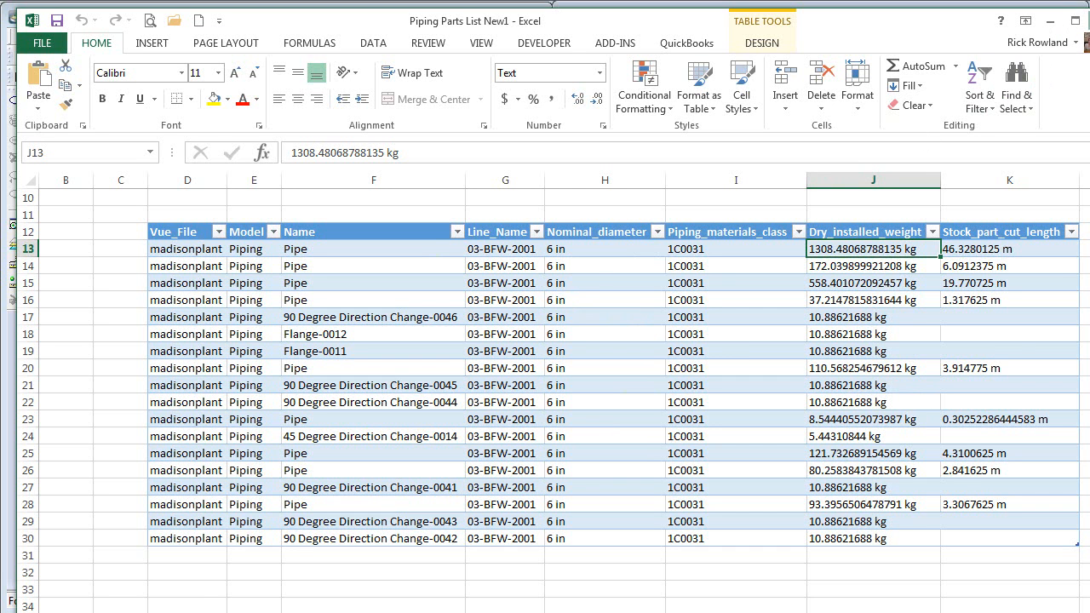
- Close the exported workbook without saving and open Piping Parts List with Macro.xlsm from the ExcelExport folder
click(1088, 18)
click(830, 477)
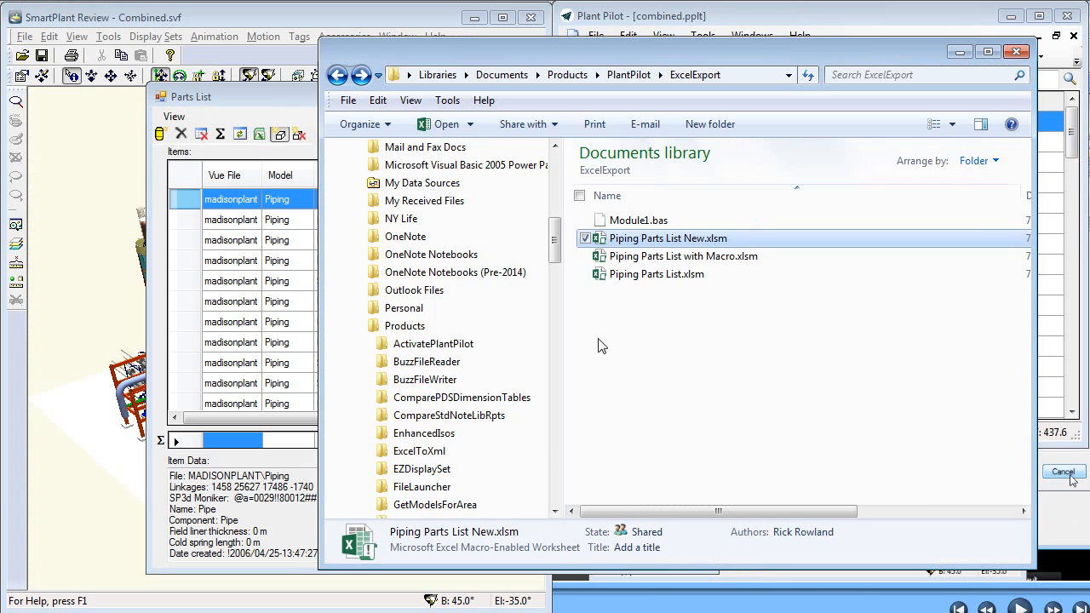
click(675, 257)
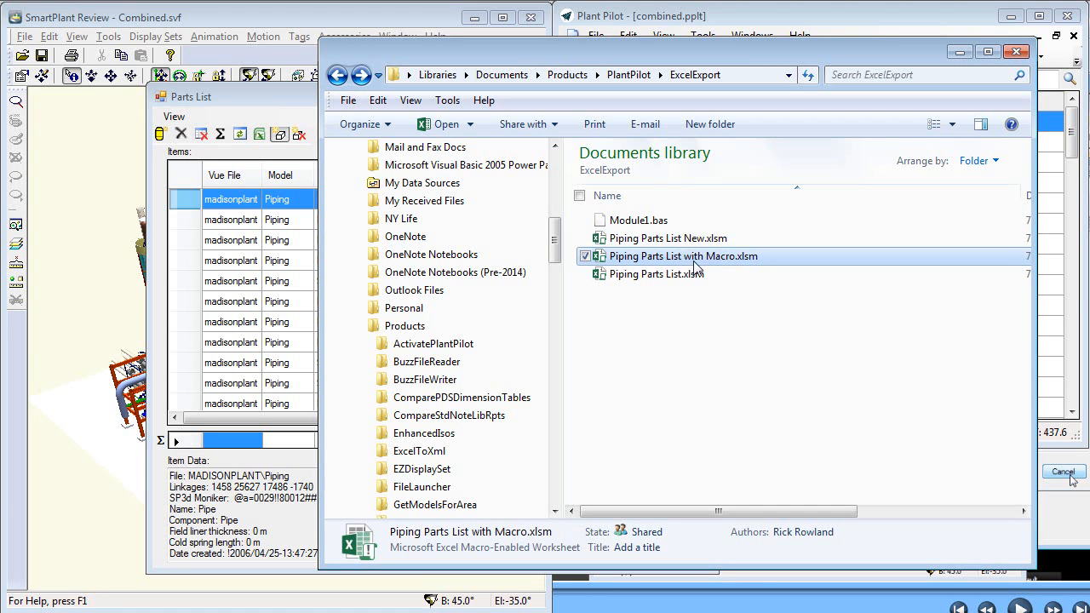
double_click(685, 257)
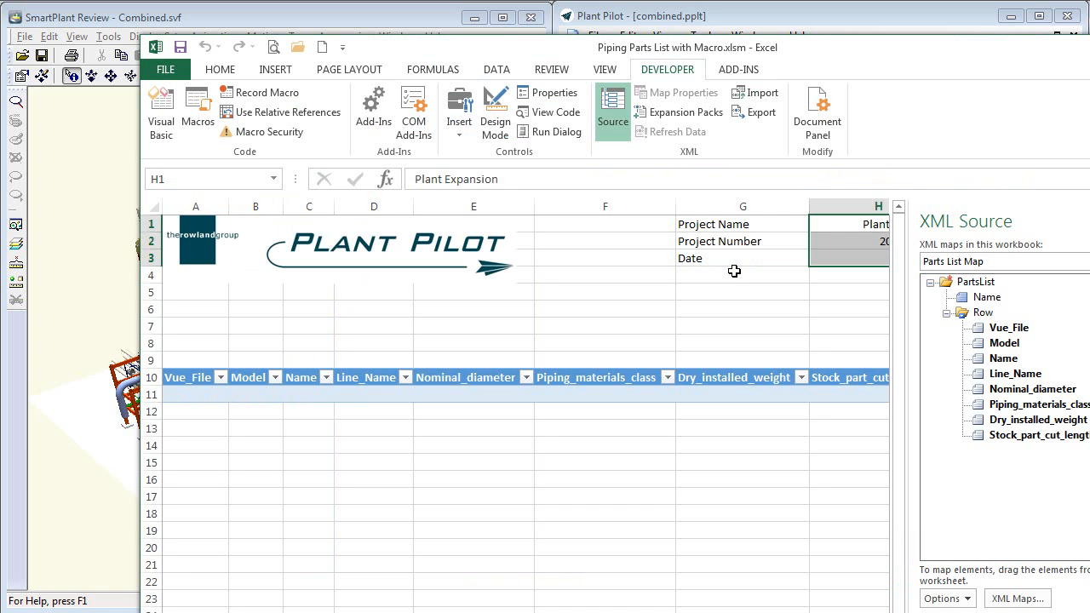
double_click(666, 52)
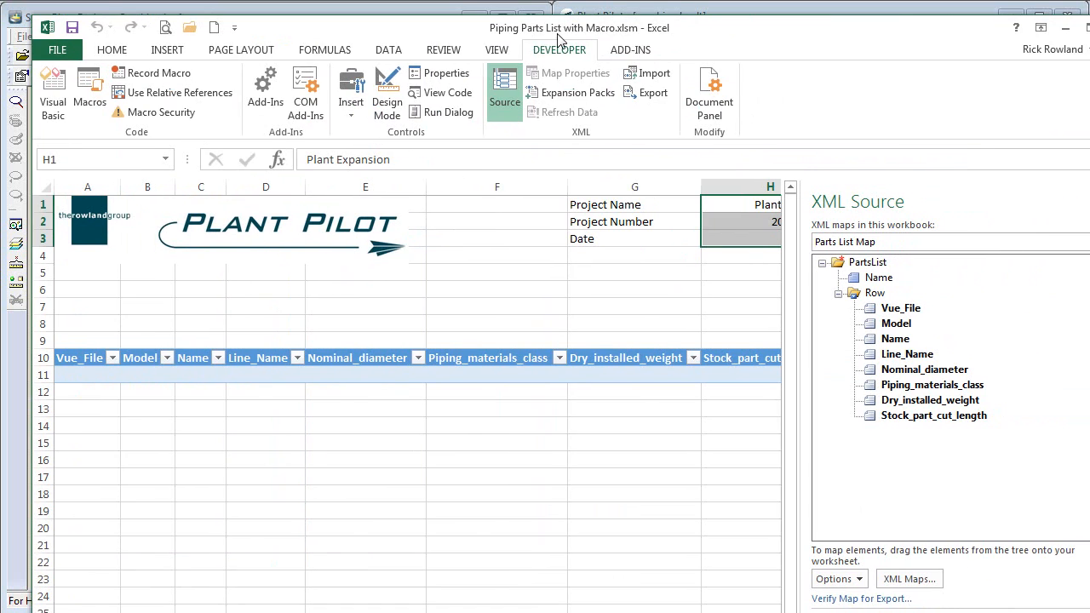
- Open Module1 in the workbook's Visual Basic editor and highlight the postPlantPilotExport macro name
click(52, 87)
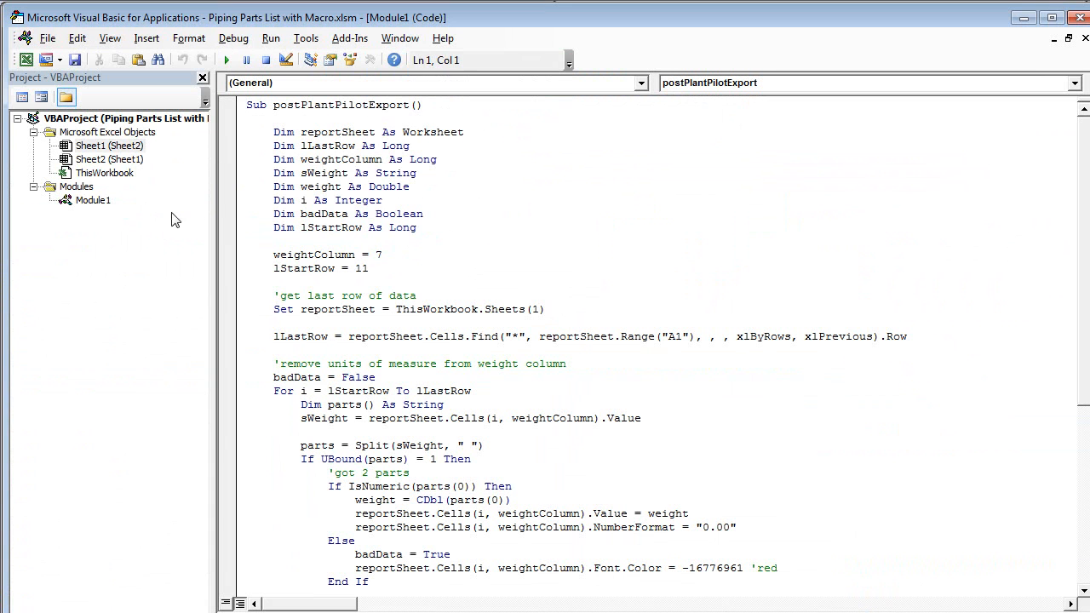
click(97, 201)
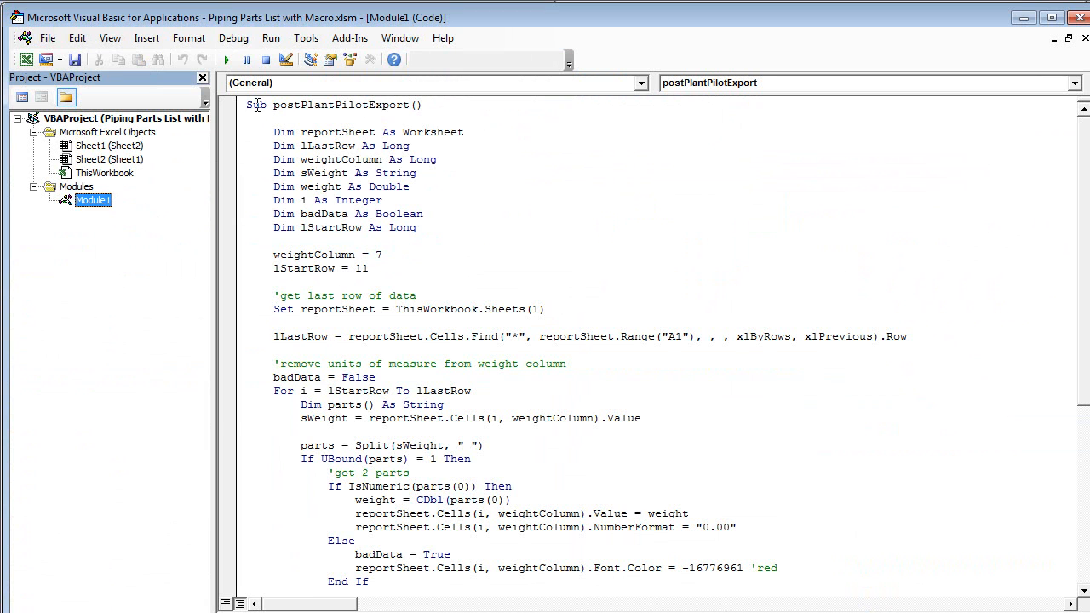
drag(246, 105, 438, 103)
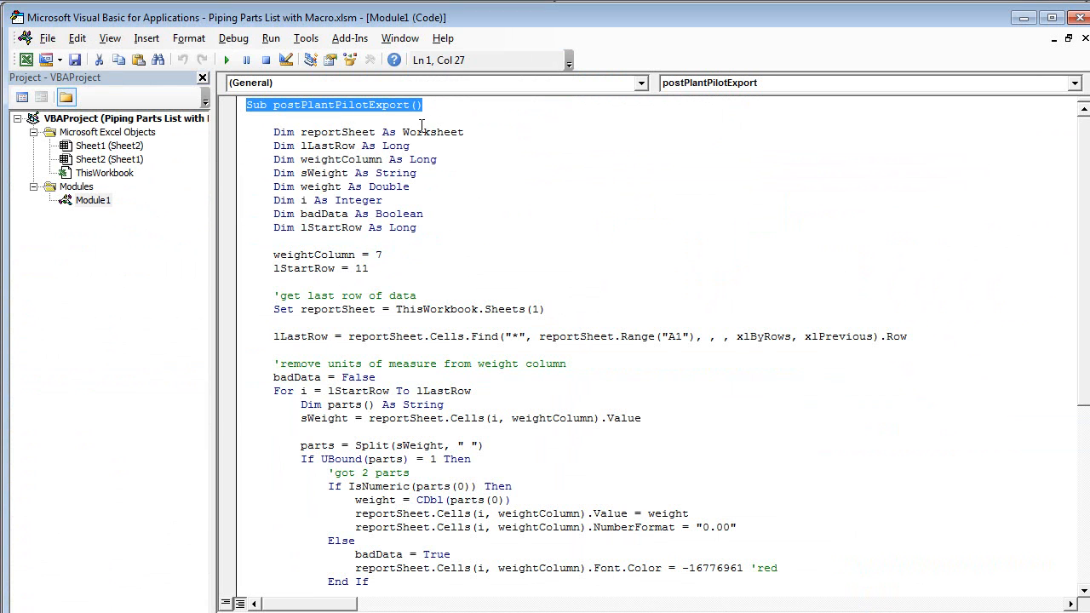
click(274, 133)
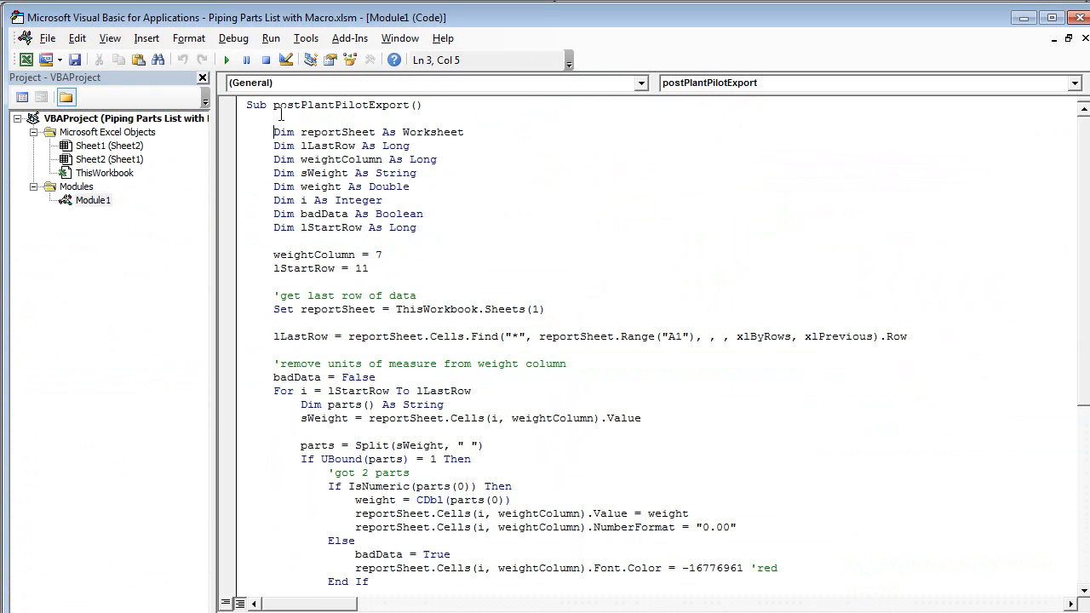
drag(274, 105, 424, 104)
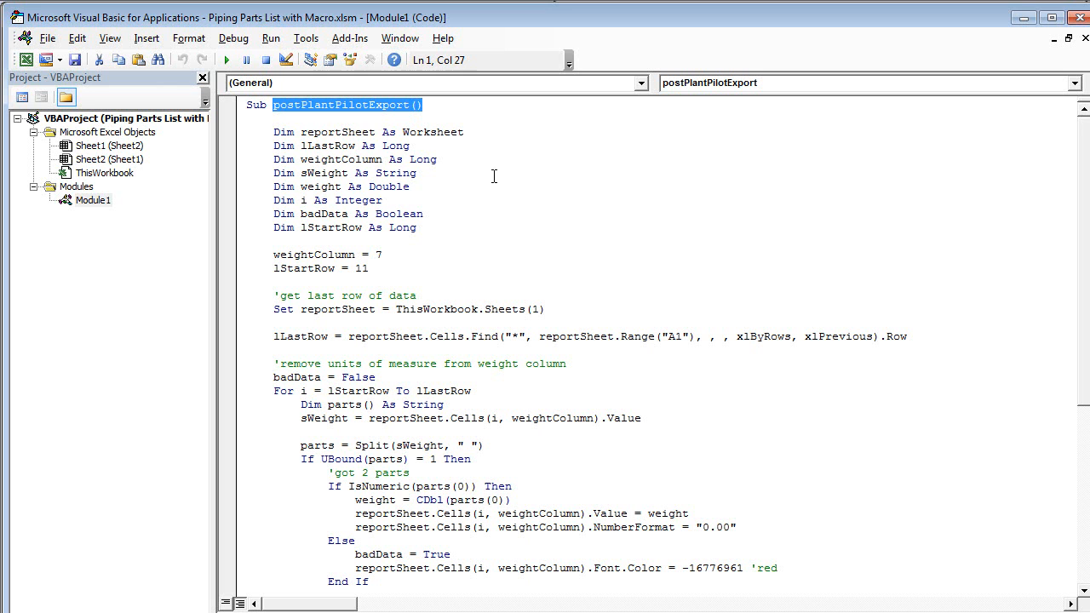
drag(273, 104, 423, 104)
- Examine the macro code for unit removal, weight totals and date setting, and close the code editor and template workbook
scroll(289, 180, down, 7)
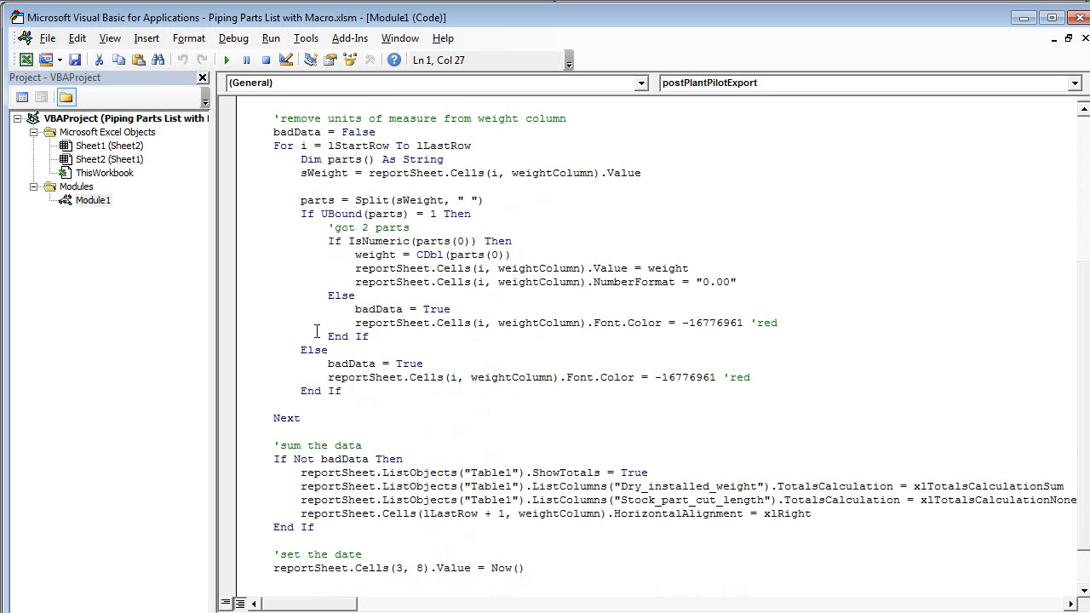
scroll(316, 326, down, 1)
scroll(322, 294, up, 6)
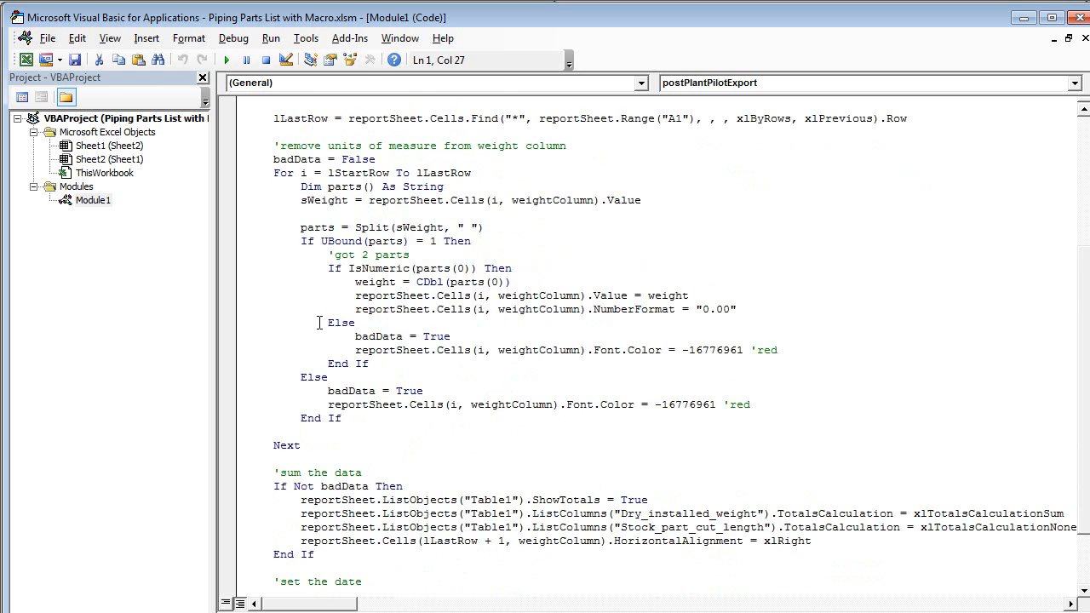
scroll(326, 261, up, 2)
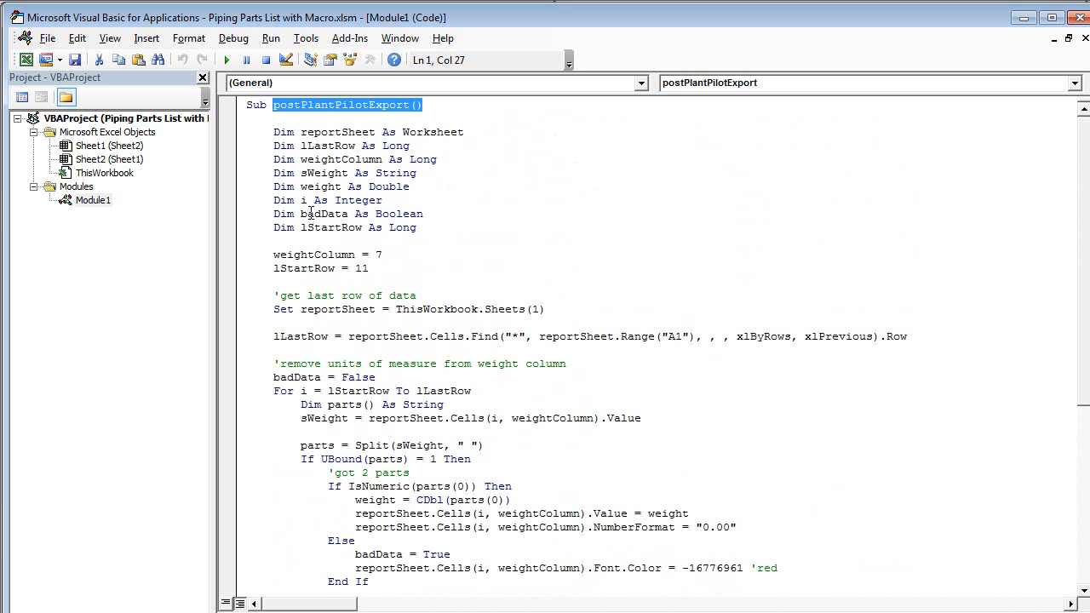
scroll(283, 151, down, 1)
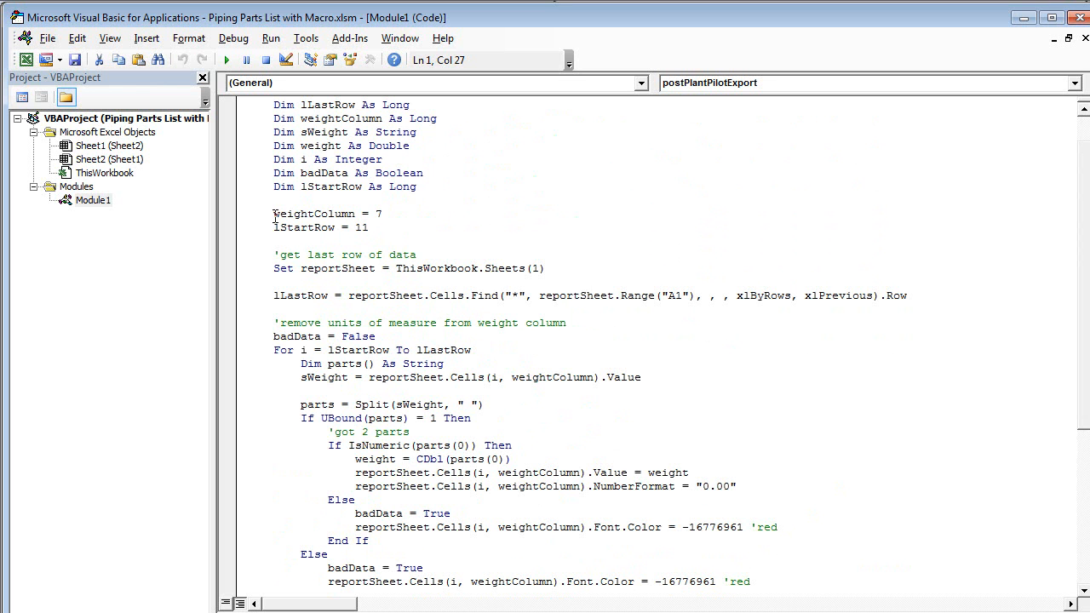
scroll(275, 218, down, 3)
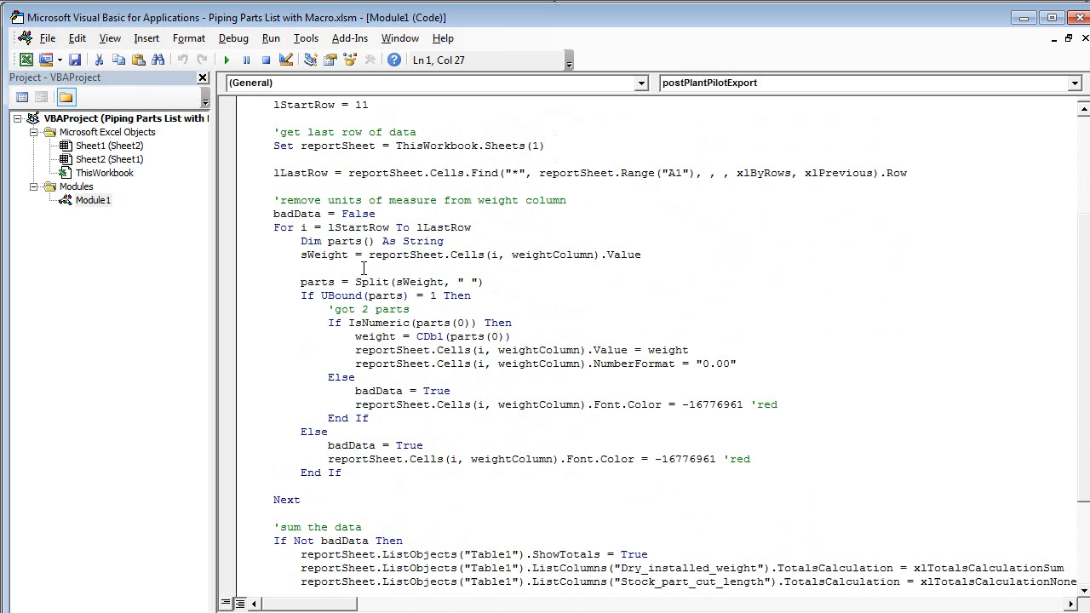
scroll(362, 268, down, 3)
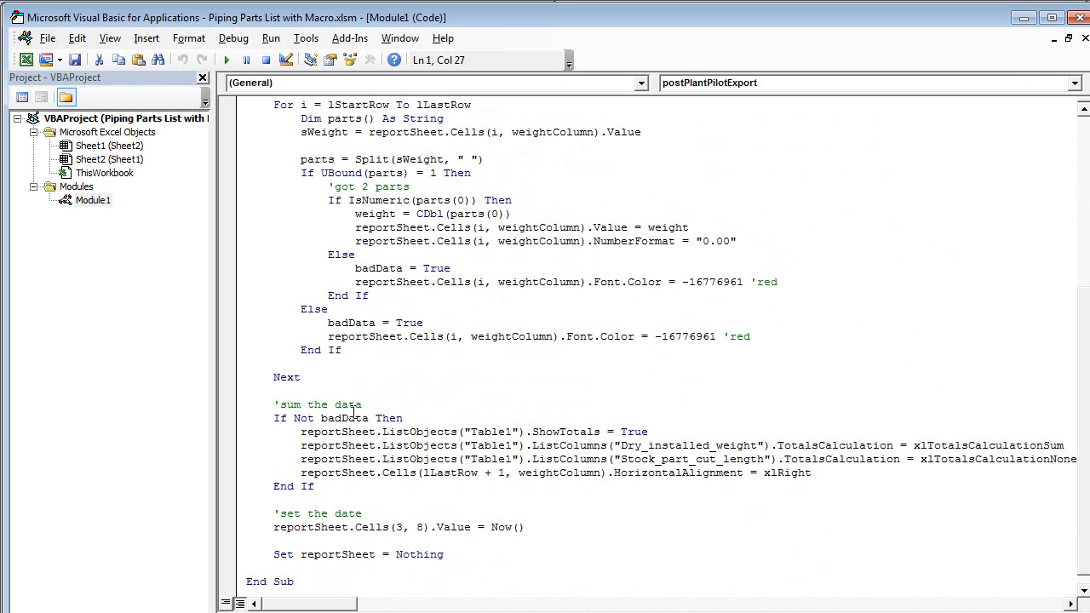
click(1080, 21)
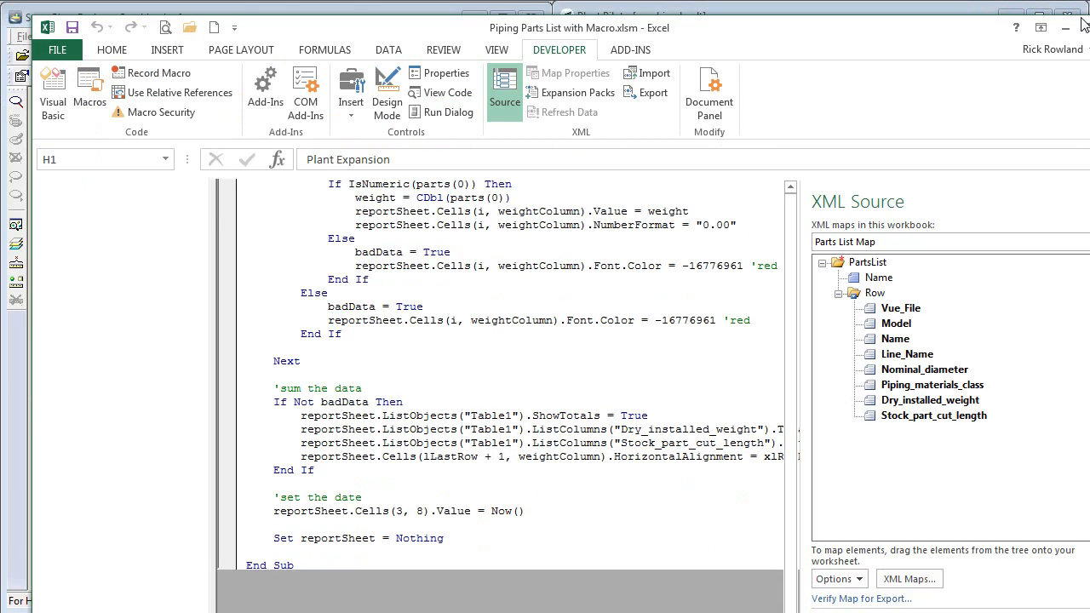
click(1078, 21)
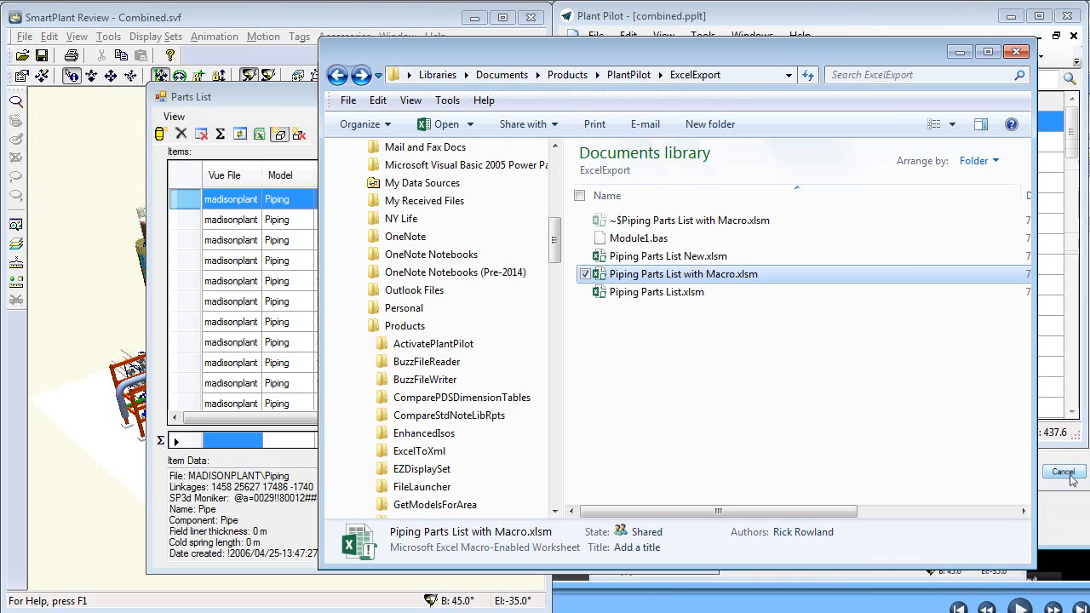
- Export all rows of the parts list to Excel using Piping Parts List with Macro.xlsm as the template with the Parts List Map
click(258, 102)
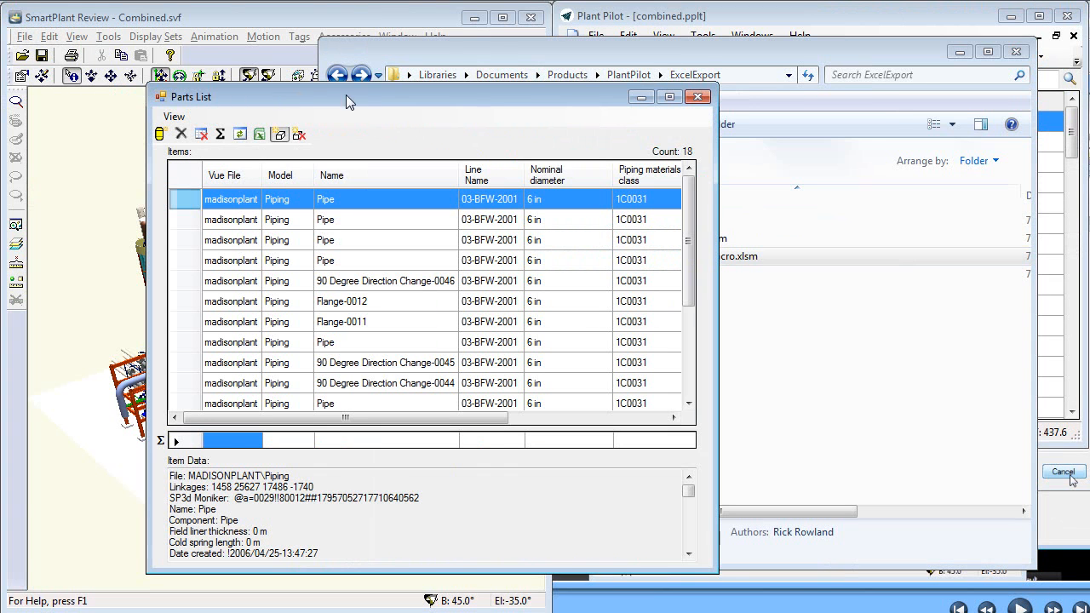
click(260, 135)
click(289, 282)
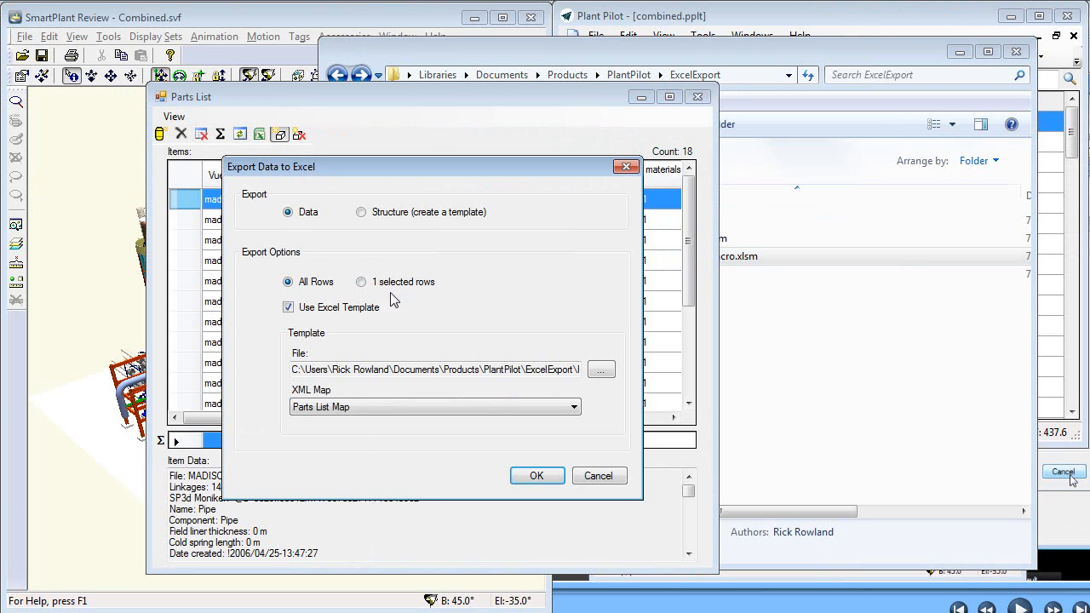
click(600, 373)
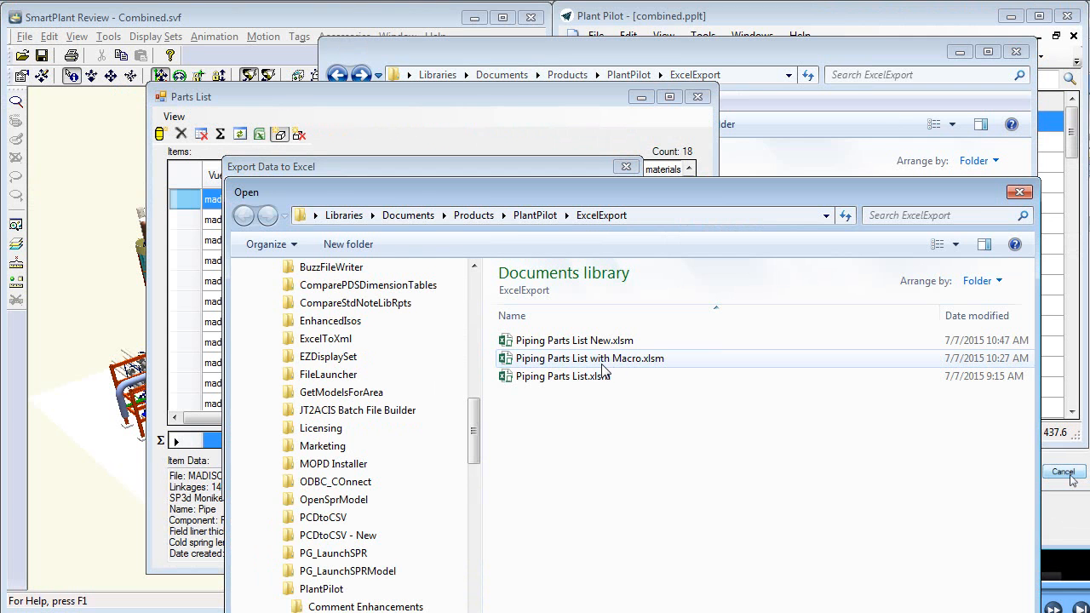
click(599, 364)
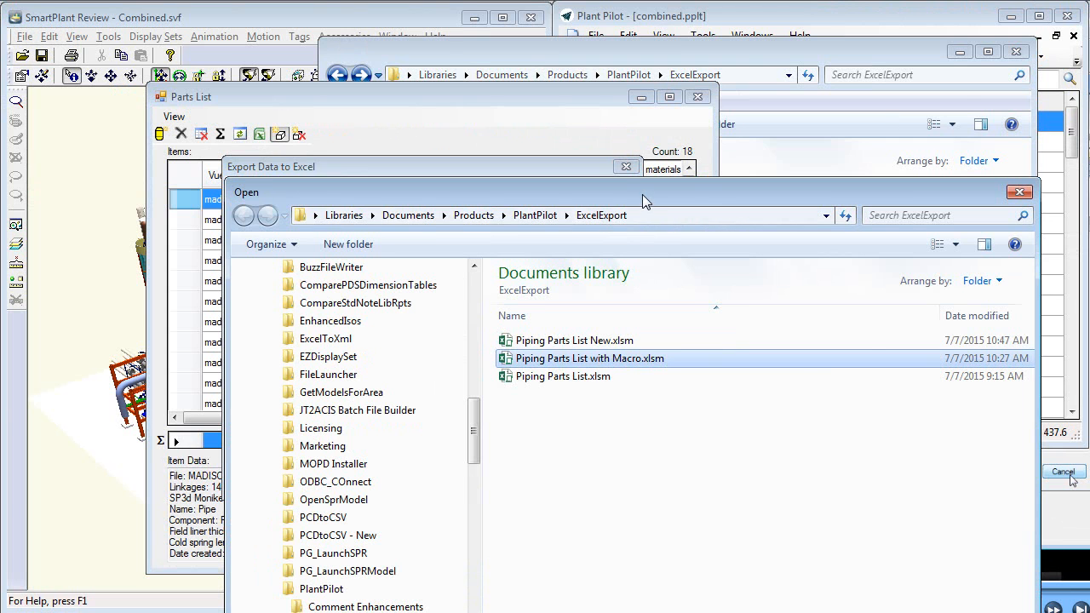
drag(642, 196, 505, 60)
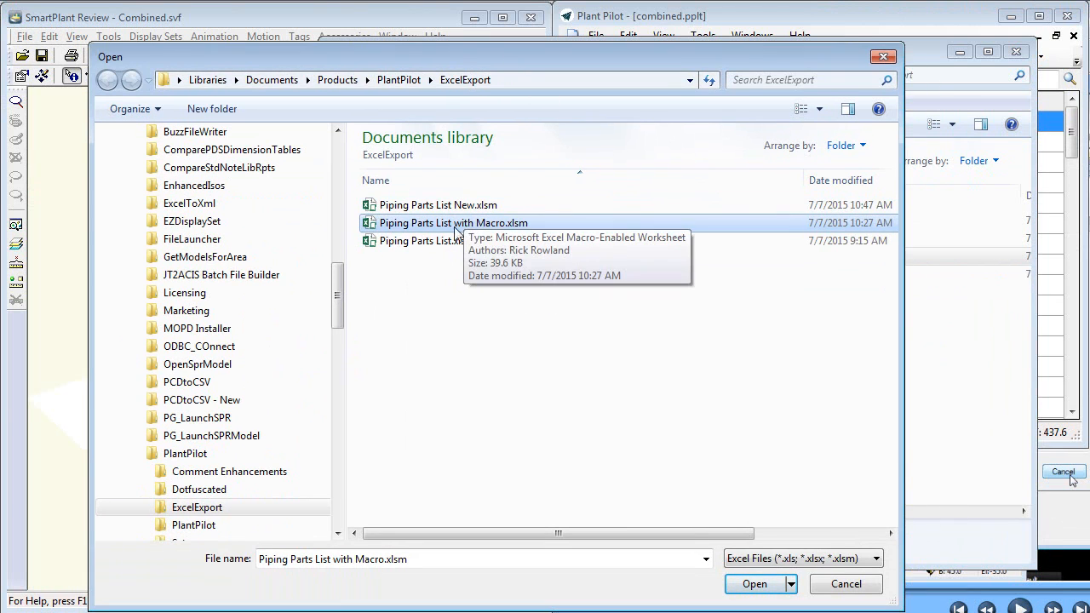
click(755, 585)
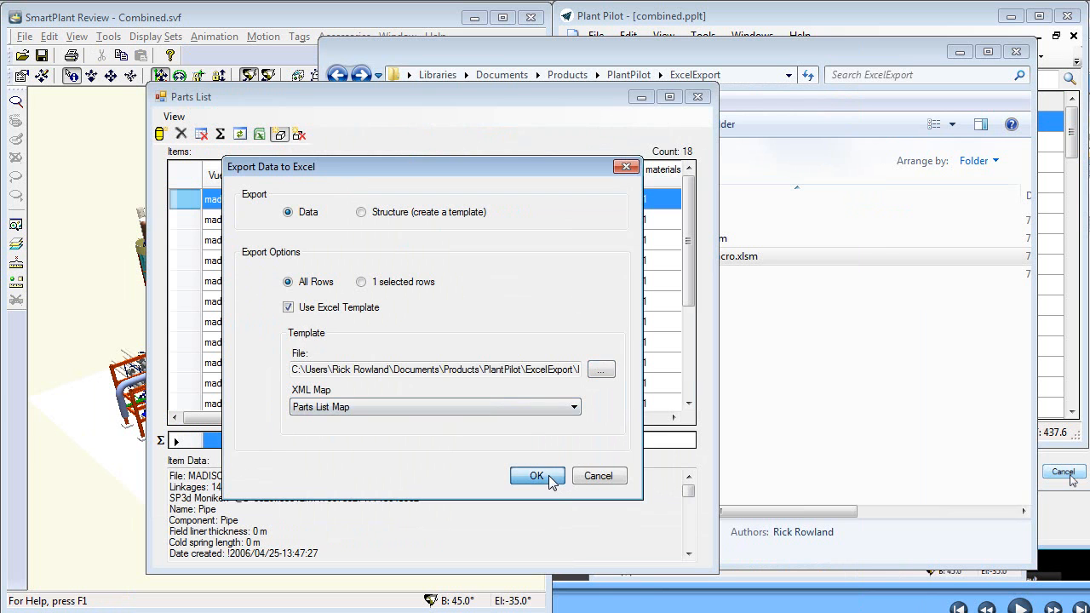
click(553, 478)
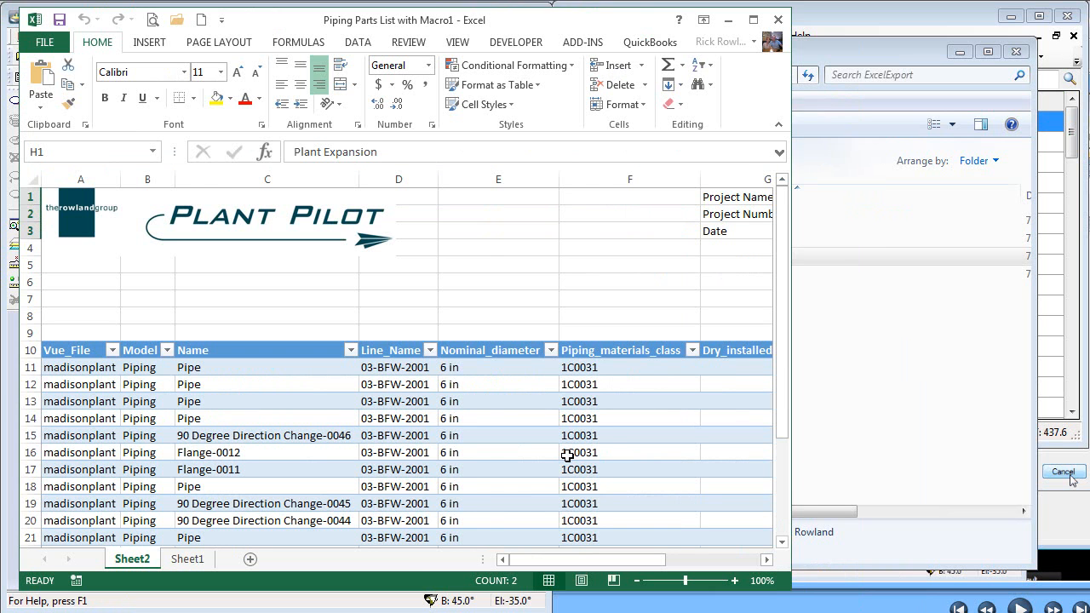
- Inspect the Dry_installed_weight values and their subtotal in G29 of the exported workbook, and close it without saving
drag(660, 560, 739, 559)
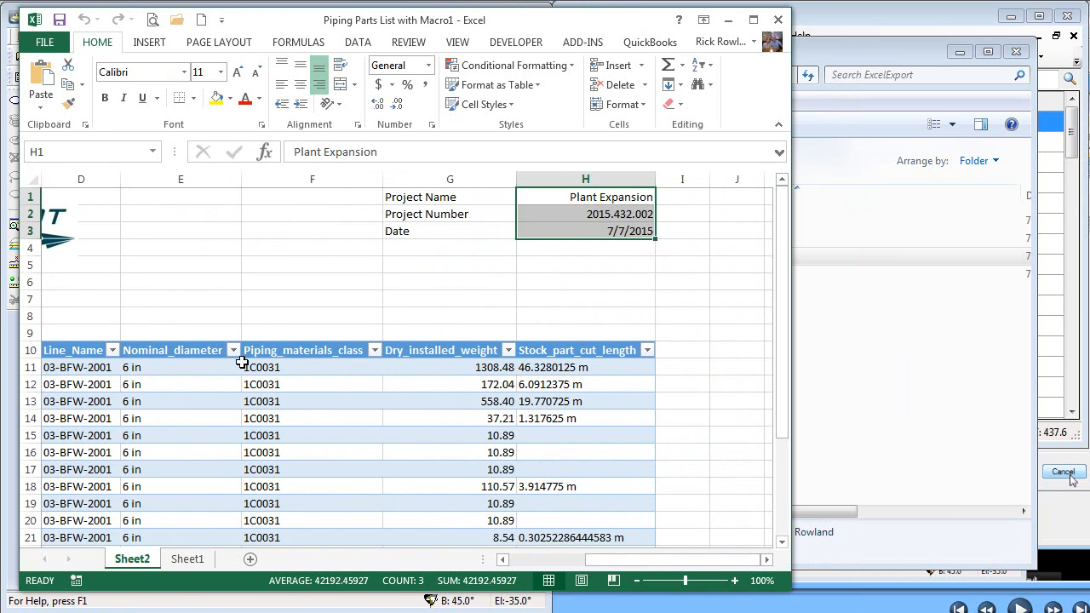
click(456, 366)
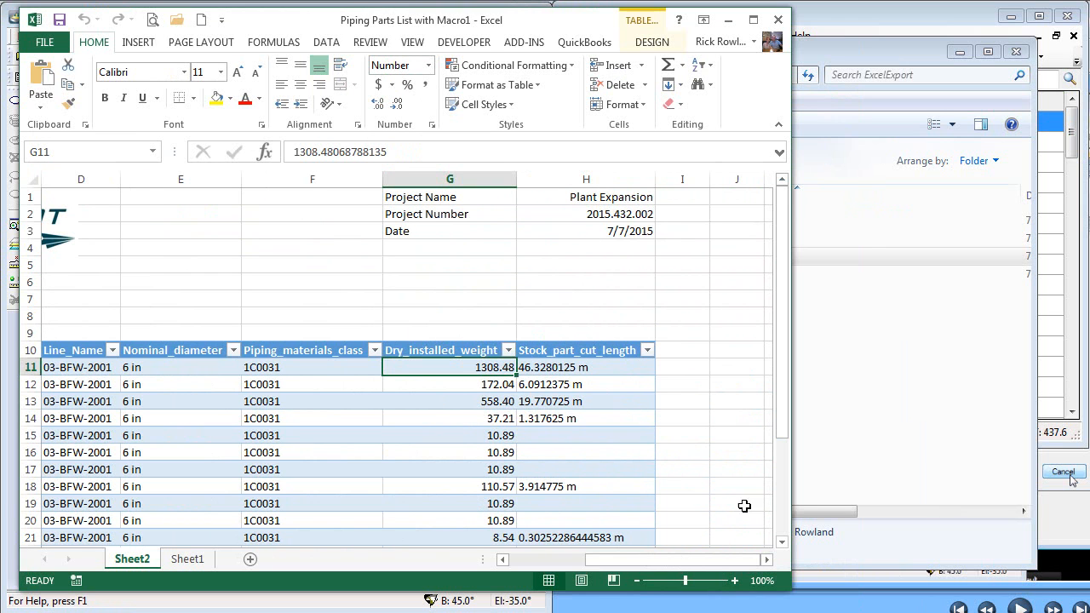
click(782, 542)
scroll(782, 543, down, 3)
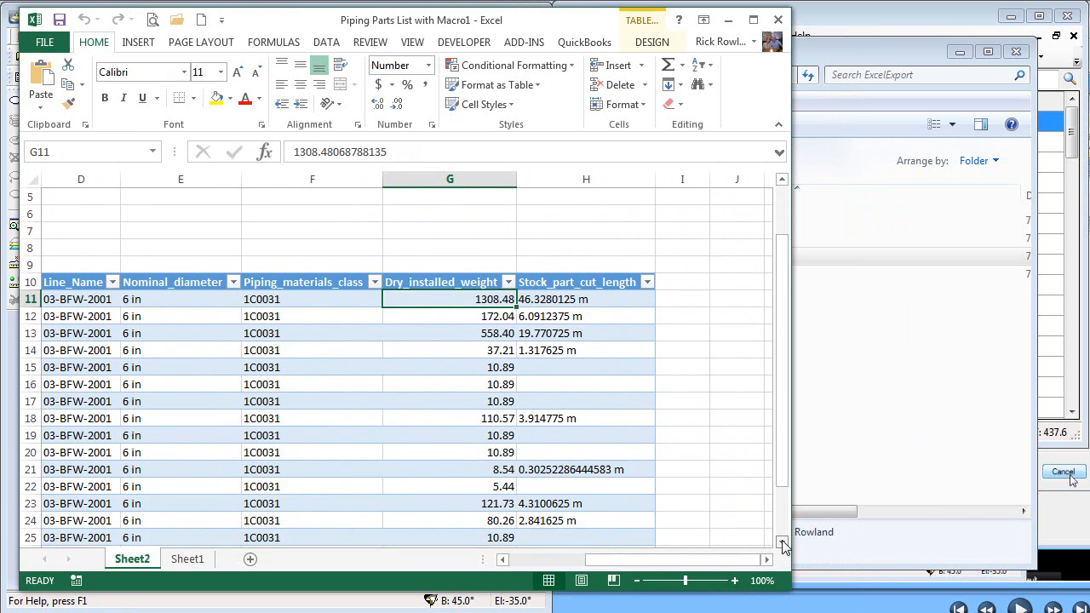
click(492, 486)
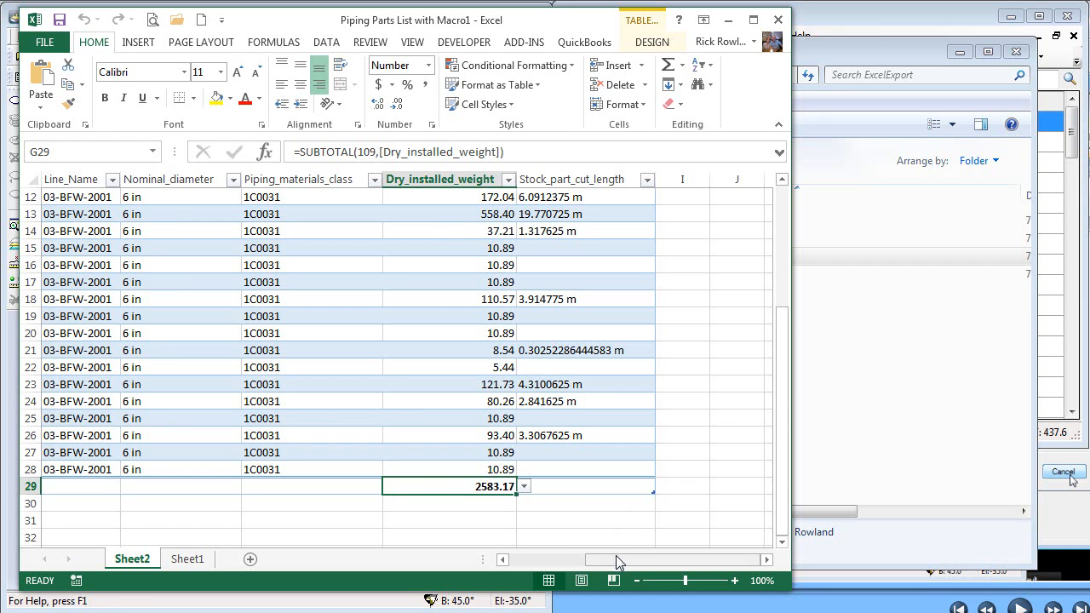
mouse_move(621, 559)
mouse_down()
mouse_move(581, 561)
mouse_move(656, 560)
mouse_move(621, 565)
mouse_up()
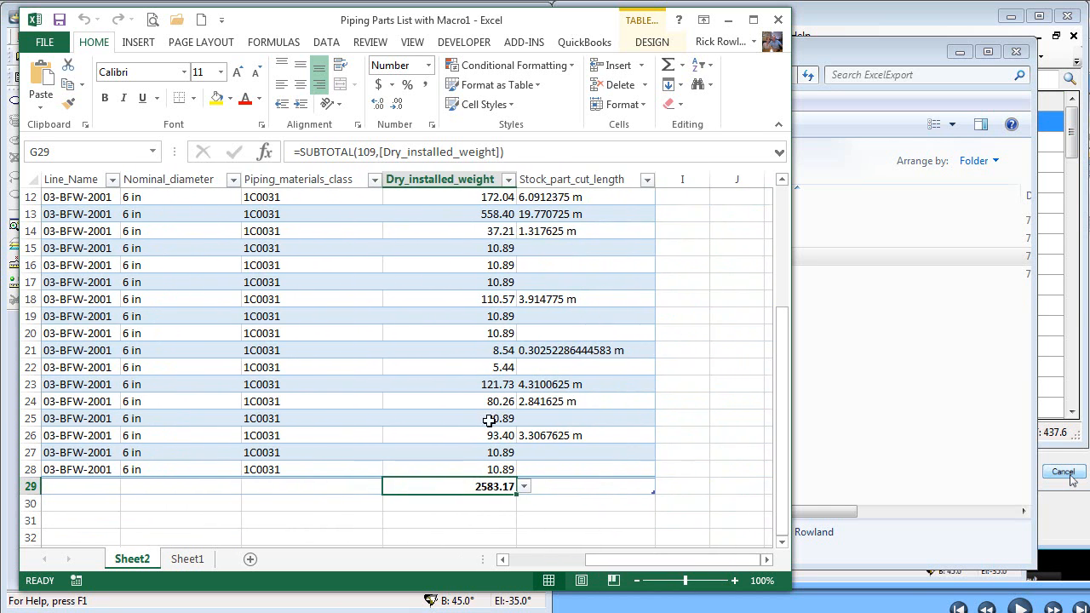
click(781, 23)
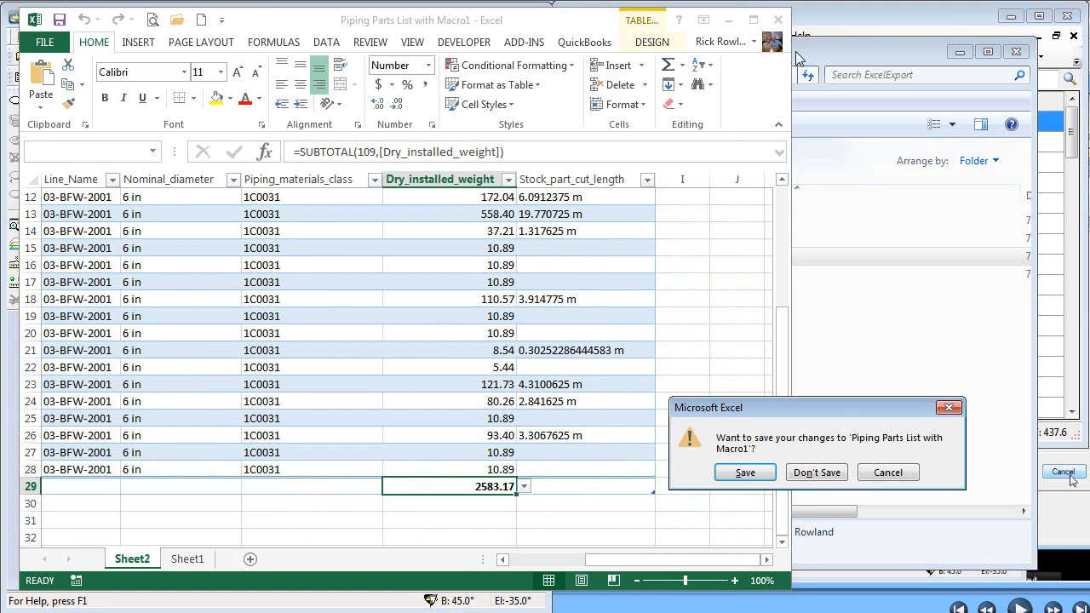
click(807, 477)
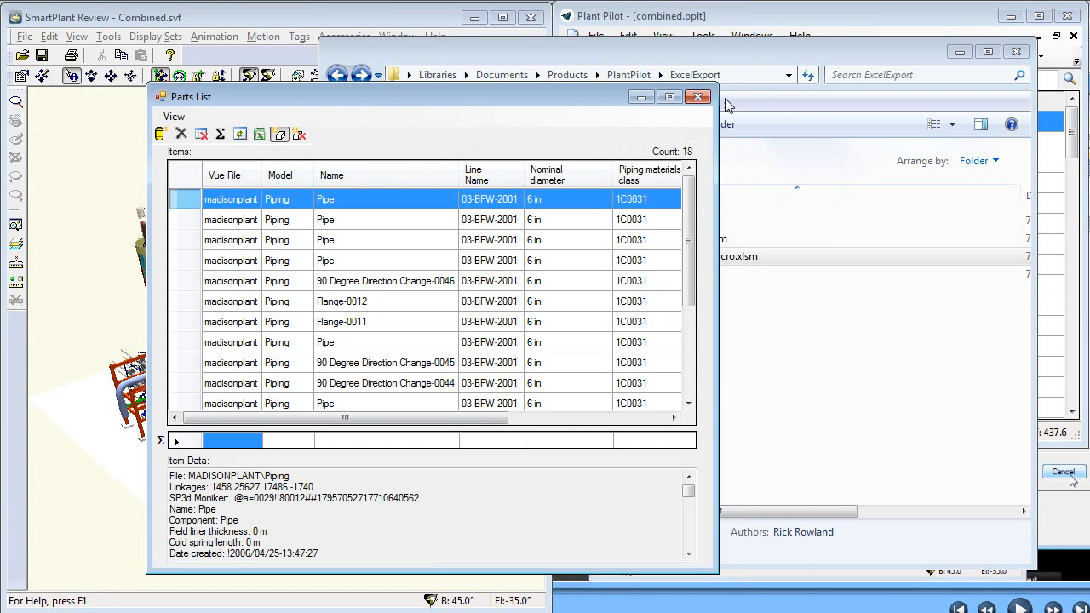
- Close the parts list and open the Excel export settings for the Pipelines list in Plant Pilot, moving the dialog clear of the list
click(697, 97)
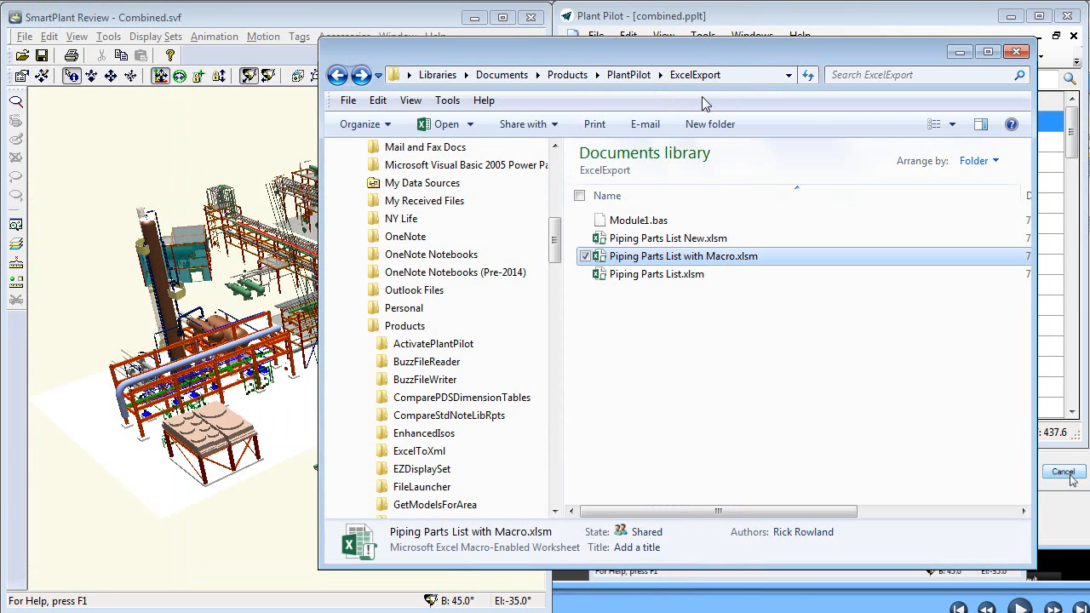
click(861, 21)
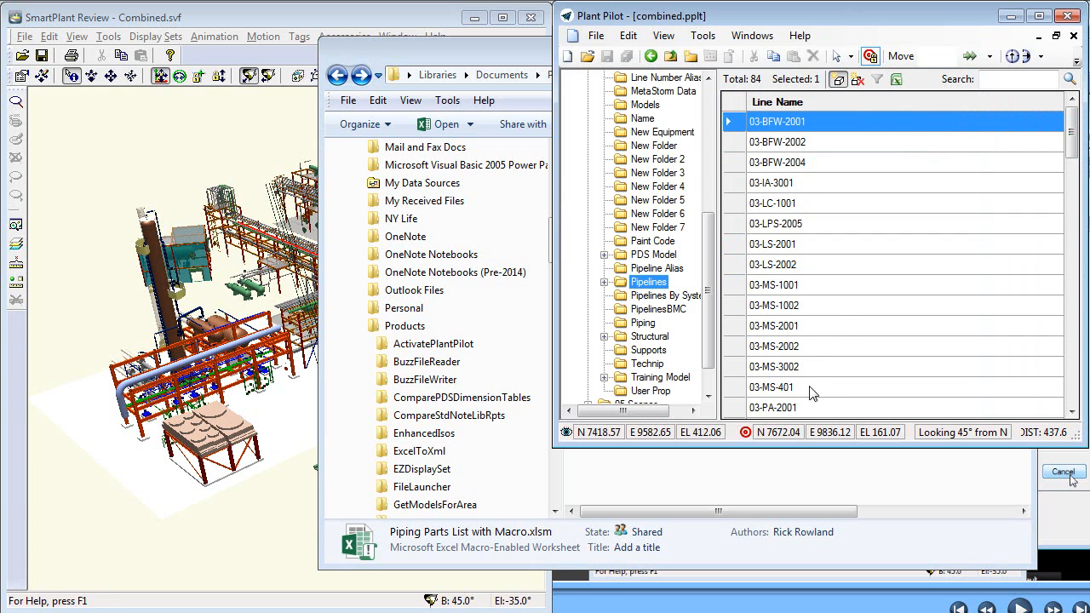
click(897, 80)
drag(863, 79, 631, 121)
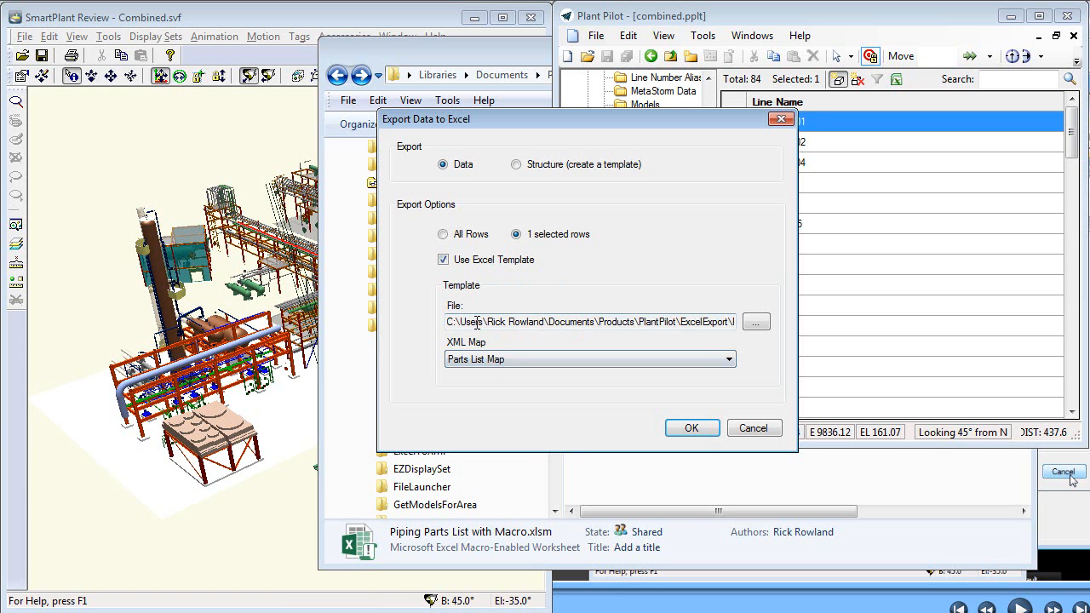
drag(660, 119, 495, 121)
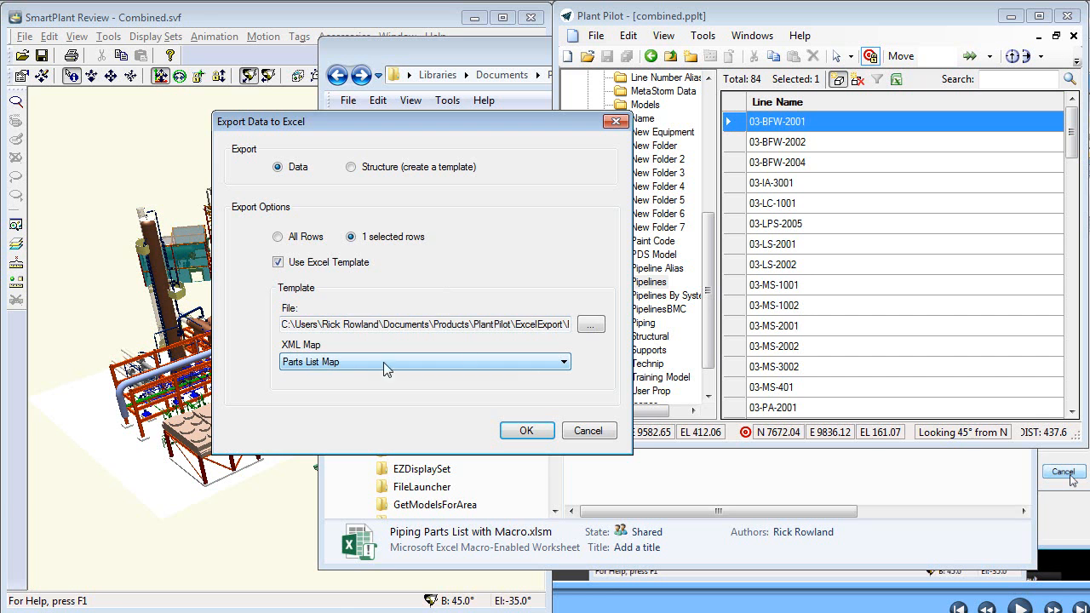
- Choose Pipelines.xlsx in C:\Temp as the Excel template for the Pipelines list export
click(591, 325)
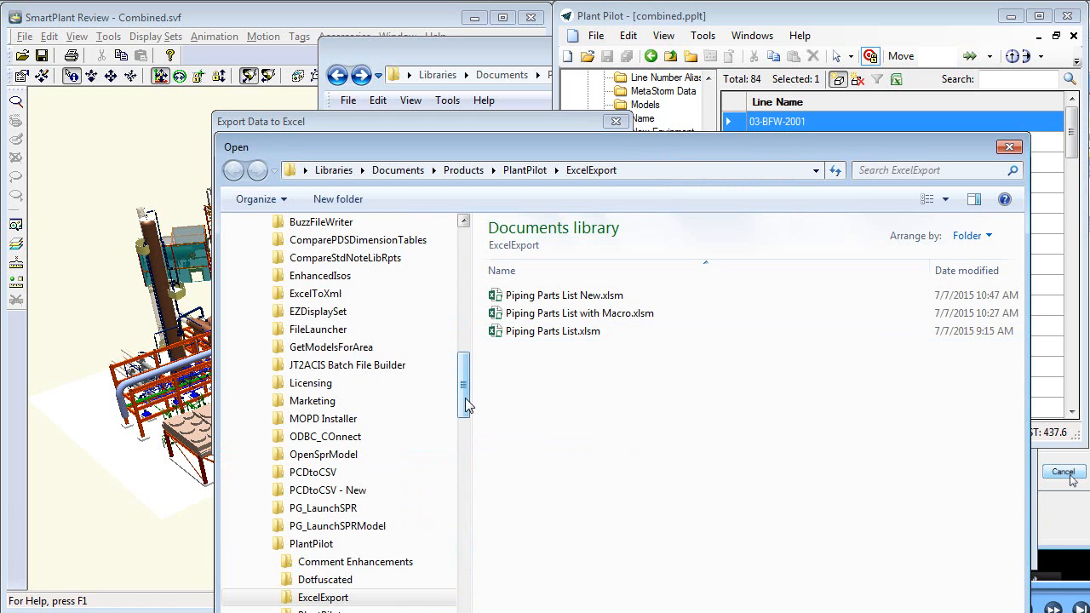
drag(465, 396, 482, 594)
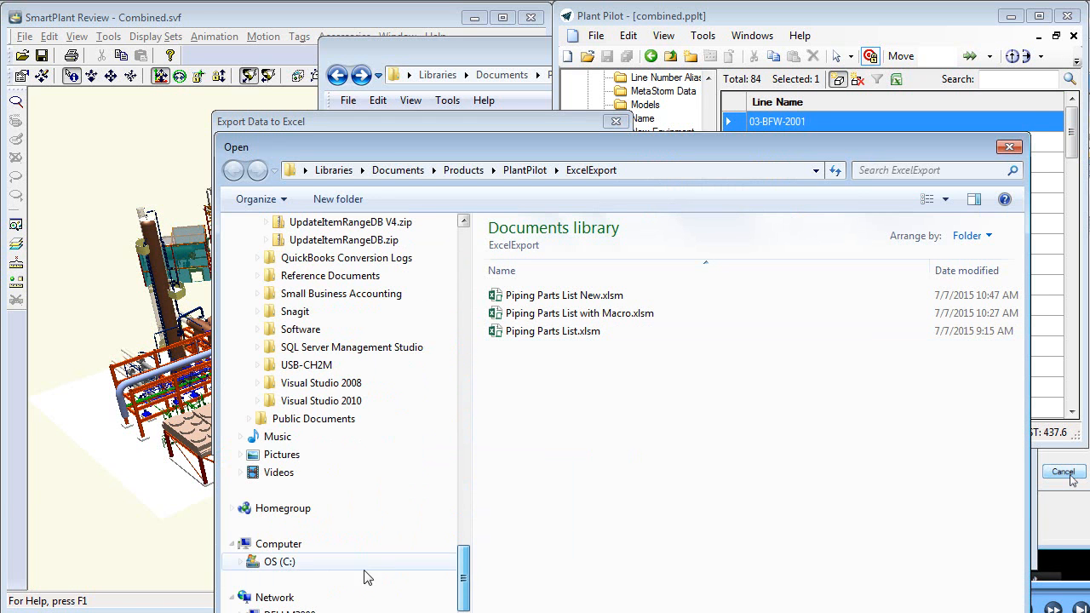
click(321, 561)
click(528, 555)
double_click(523, 554)
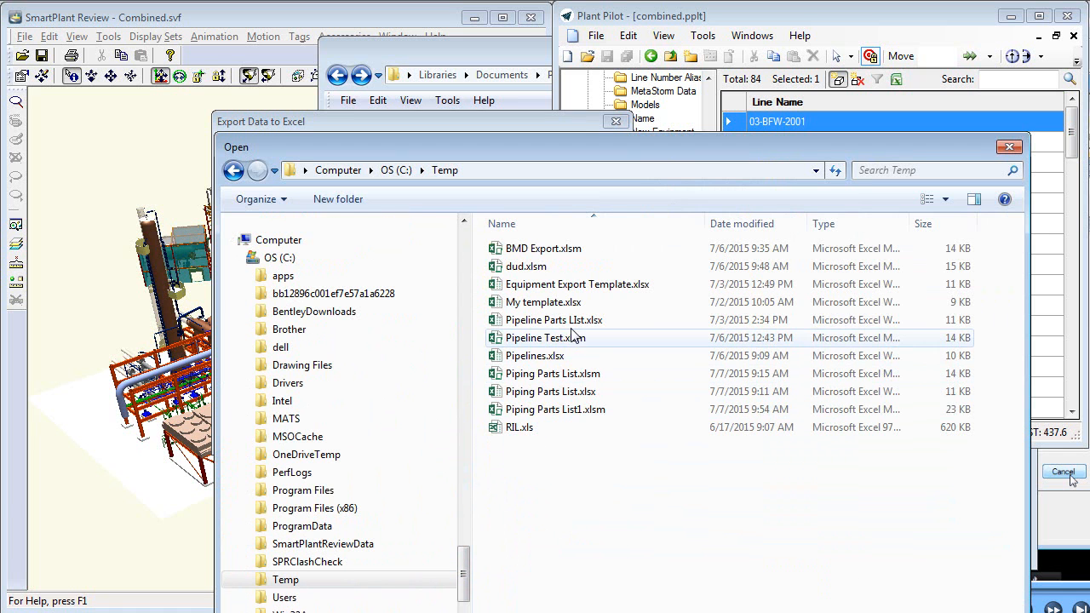
double_click(530, 358)
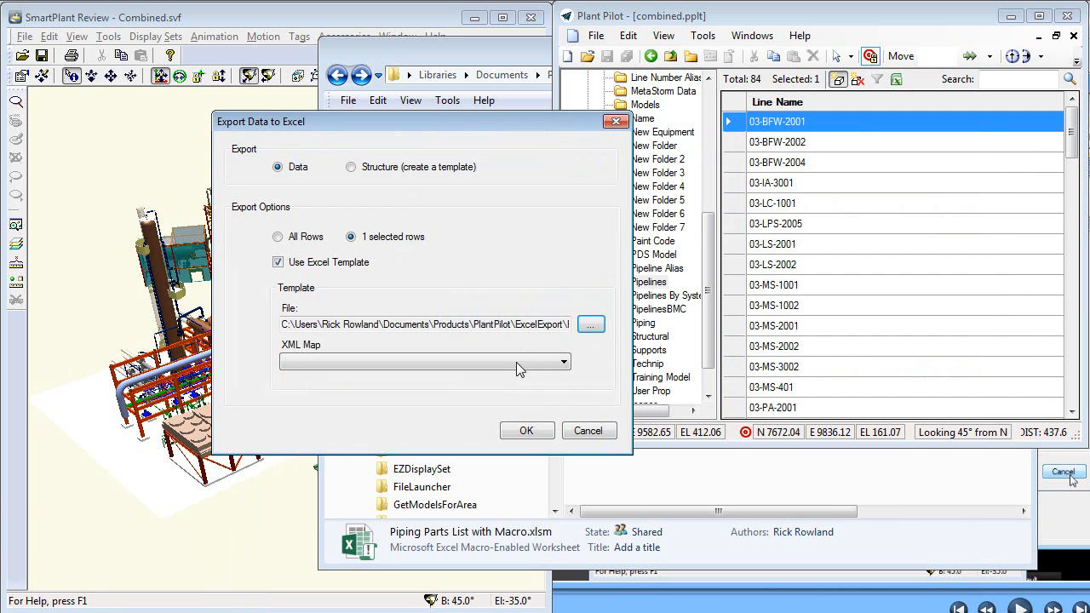
- Select Plant Items Folder Pipelines Map as the XML map, and close the export settings without exporting
click(536, 362)
click(492, 373)
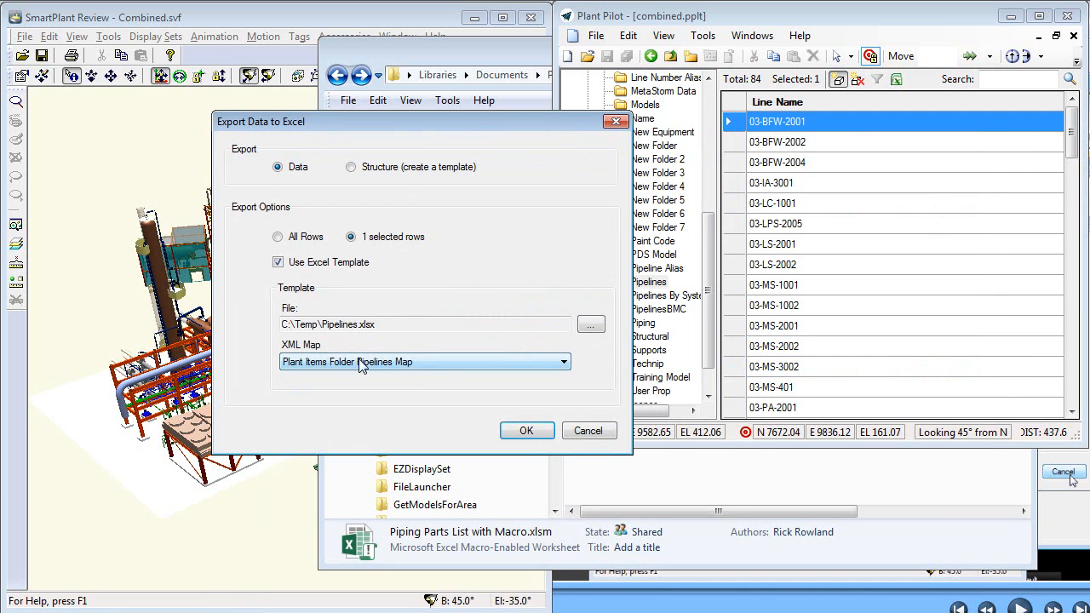
click(592, 430)
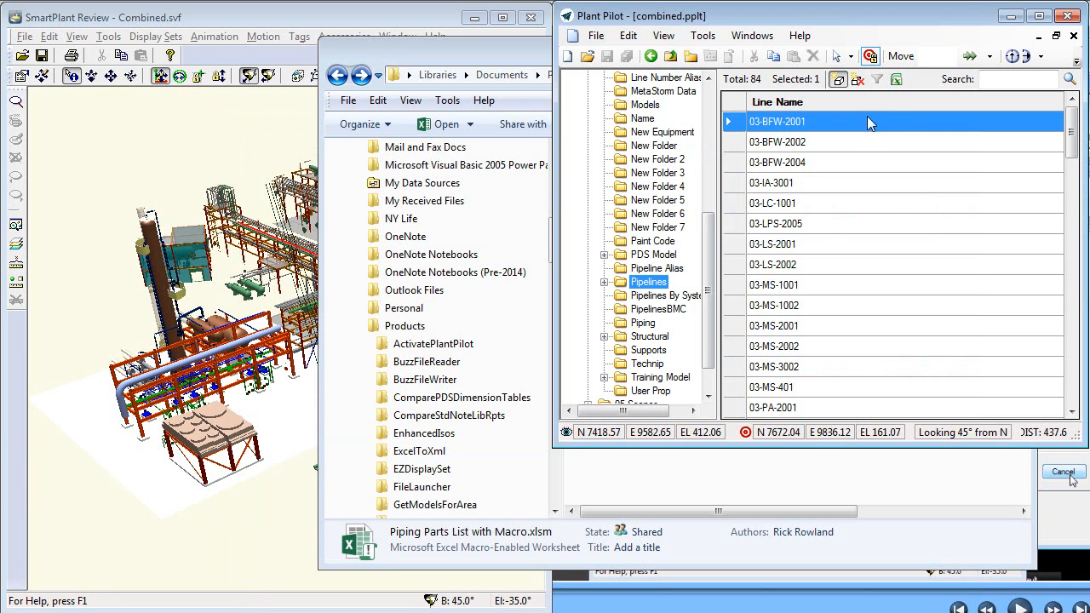